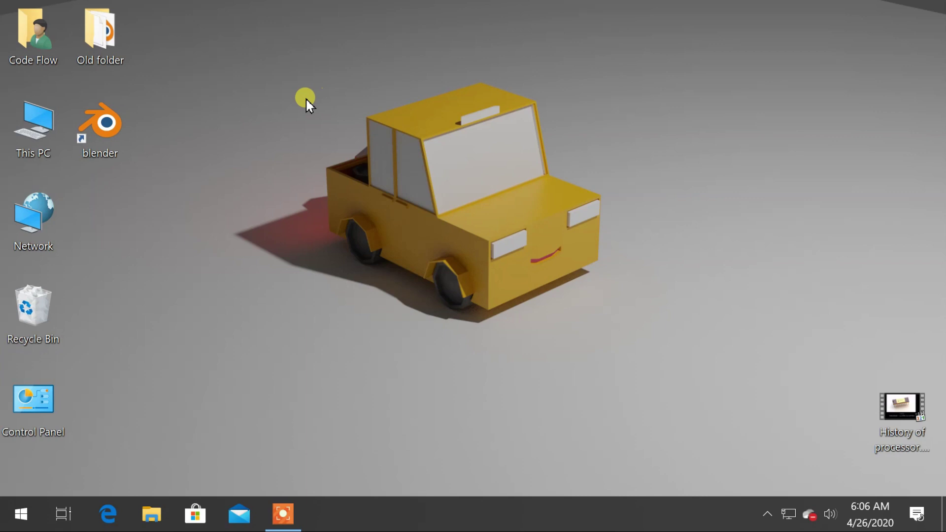
Step: Launch Blender from its desktop shortcut to get the default cube, camera and light scene
{"action": "double_click", "coordinate": [111, 129]}
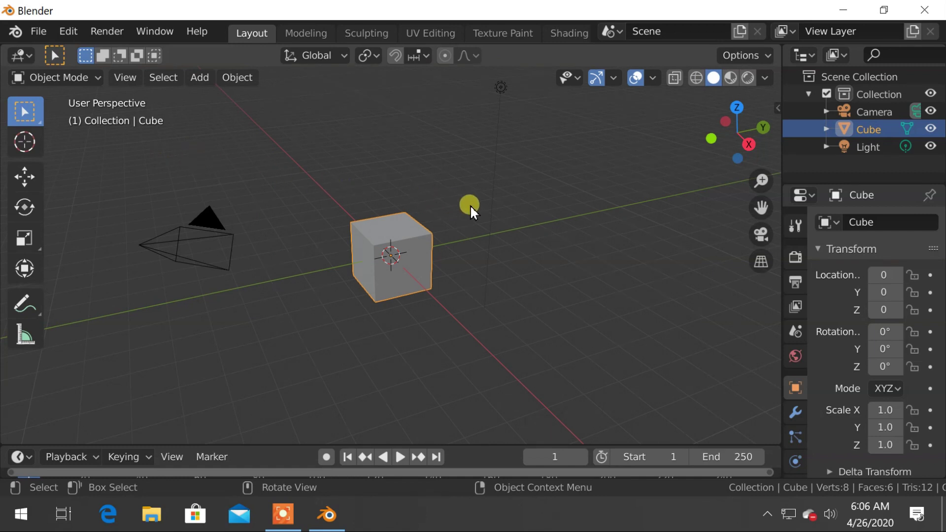
Step: Select the cube, enter Edit Mode and add four centred vertical loop cuts
{"action": "left_click", "coordinate": [451, 174]}
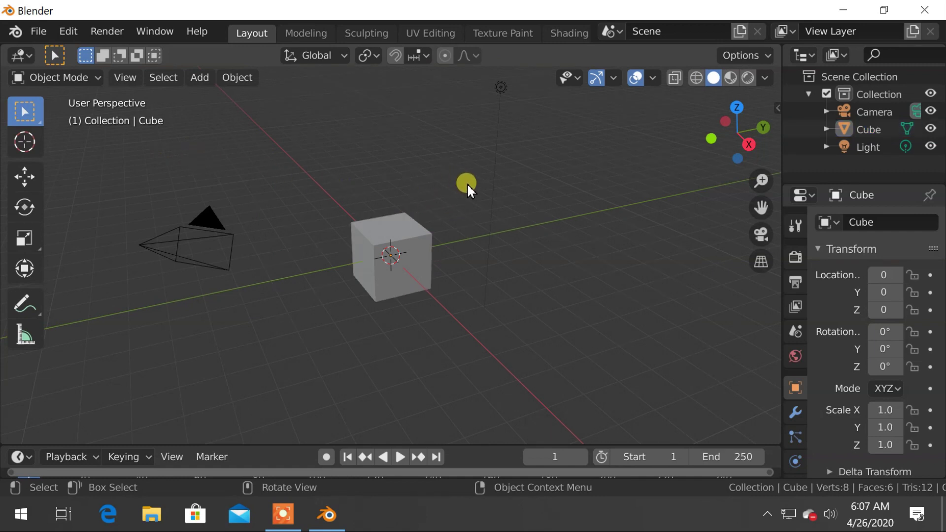
{"action": "scroll", "coordinate": [467, 183], "scroll_direction": "up", "scroll_amount": 6}
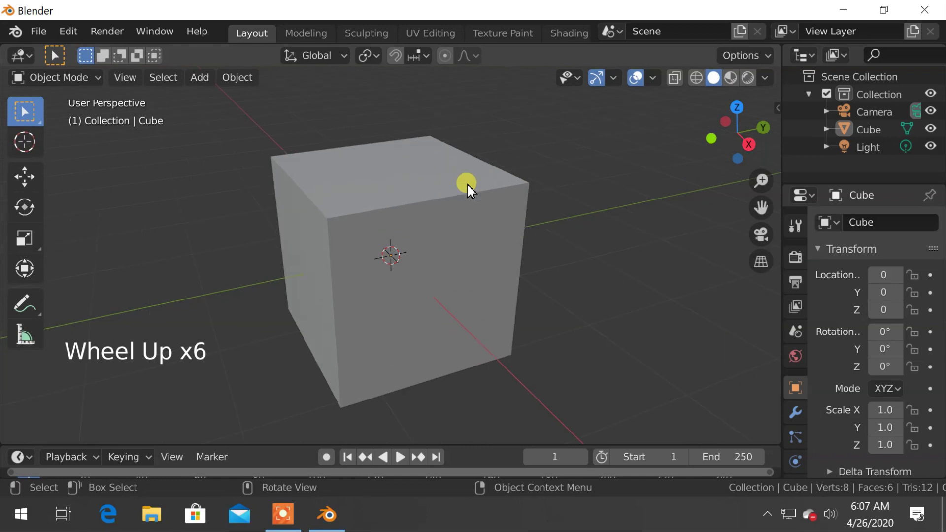
{"action": "scroll", "coordinate": [469, 185], "scroll_direction": "down", "scroll_amount": 1}
{"action": "left_click", "coordinate": [407, 215]}
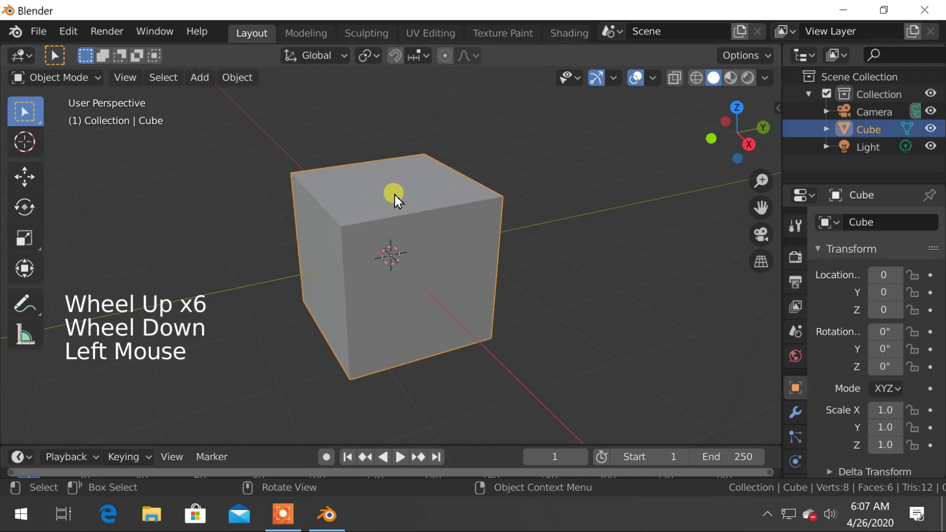
{"action": "key", "text": "Tab"}
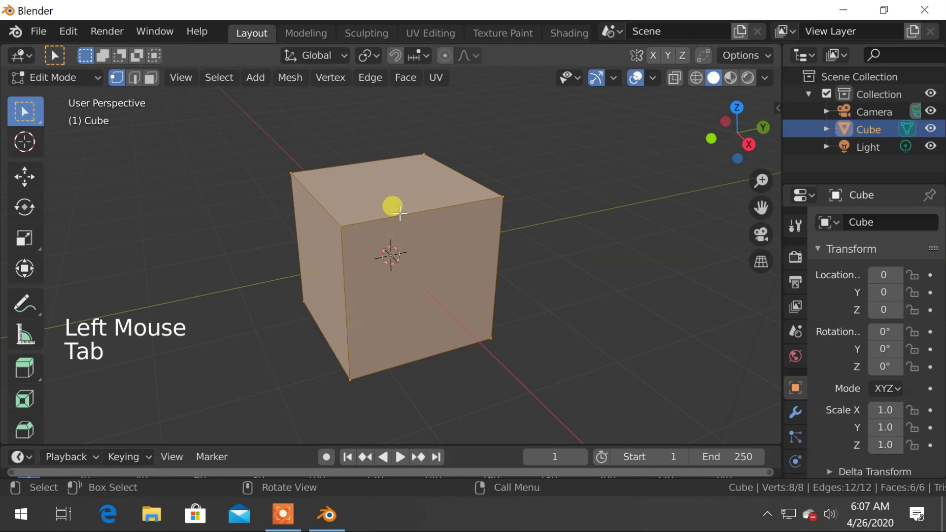
{"action": "key", "text": "ctrl+r"}
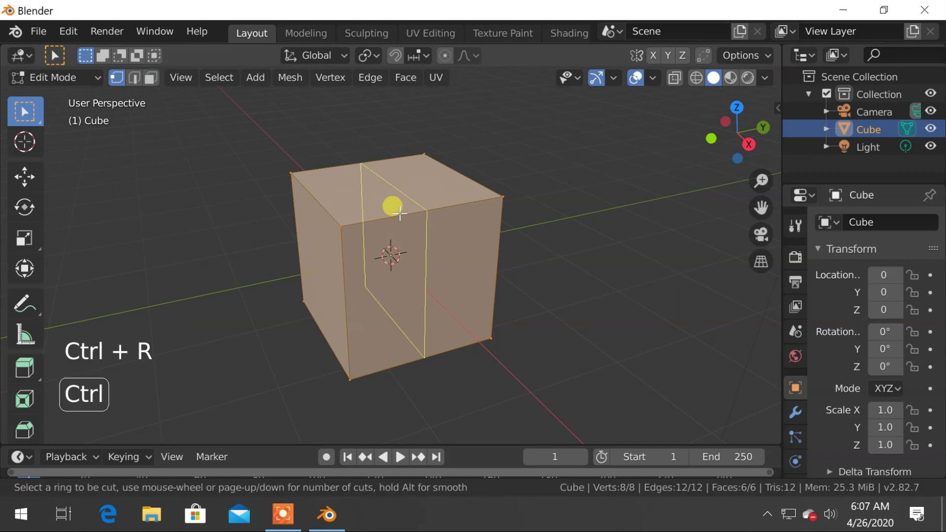
{"action": "scroll", "coordinate": [404, 217], "scroll_direction": "up", "scroll_amount": 3}
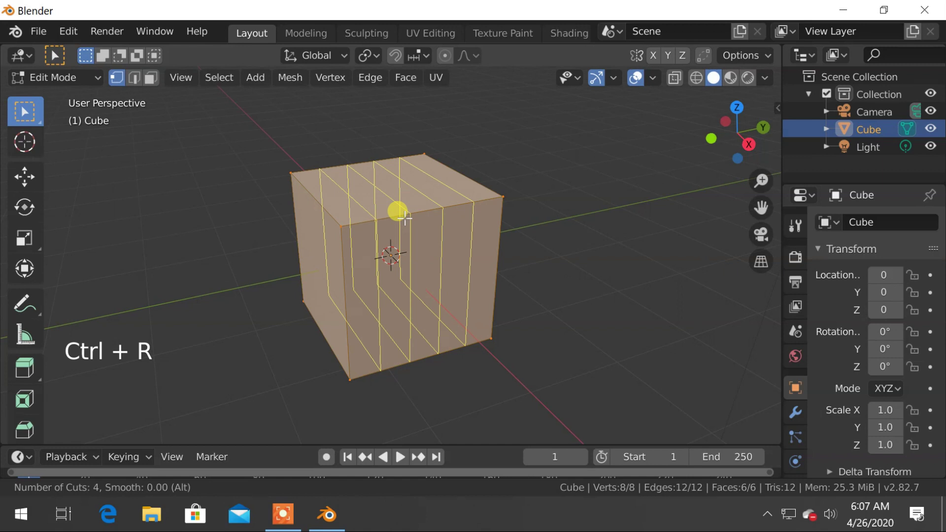
{"action": "left_click", "coordinate": [405, 218]}
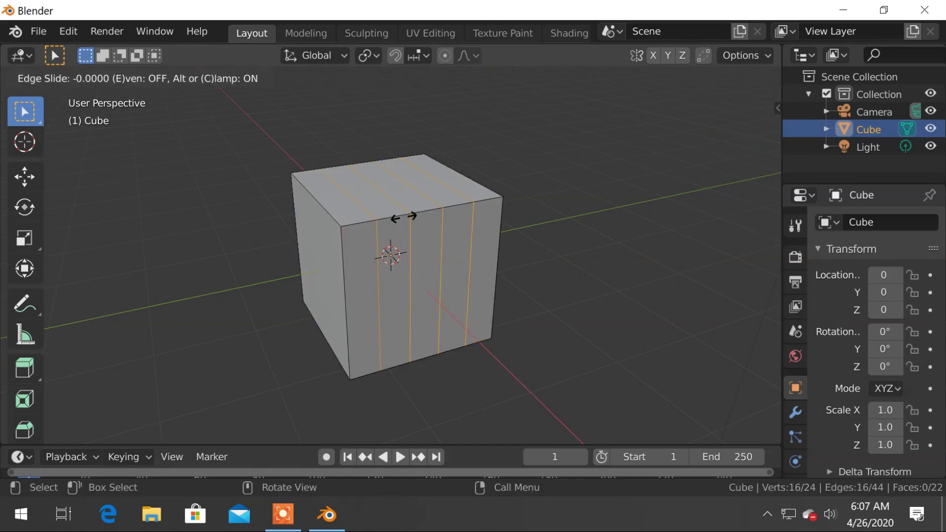
{"action": "right_click", "coordinate": [404, 218]}
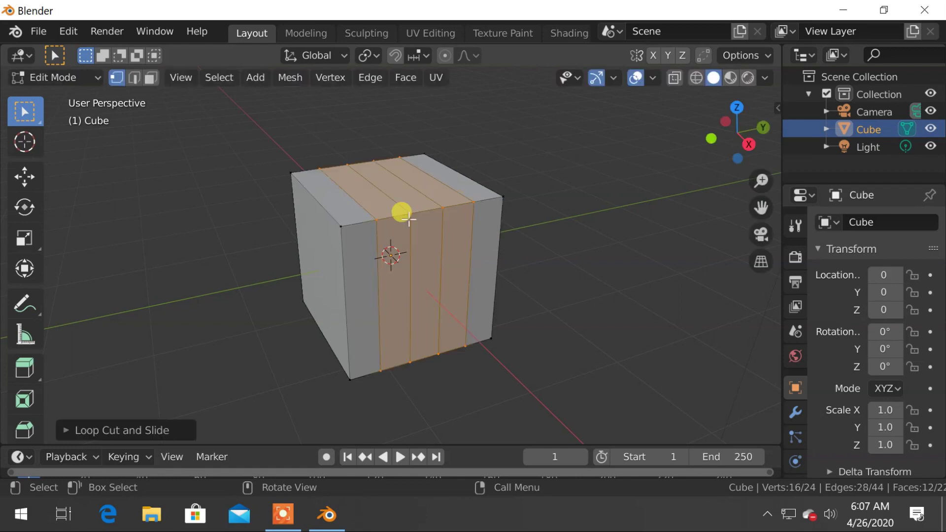
Step: Add two more centred sets of four loop cuts along the remaining axes
{"action": "key", "text": "ctrl+r"}
{"action": "scroll", "coordinate": [318, 214], "scroll_direction": "up", "scroll_amount": 3}
{"action": "left_click", "coordinate": [318, 215]}
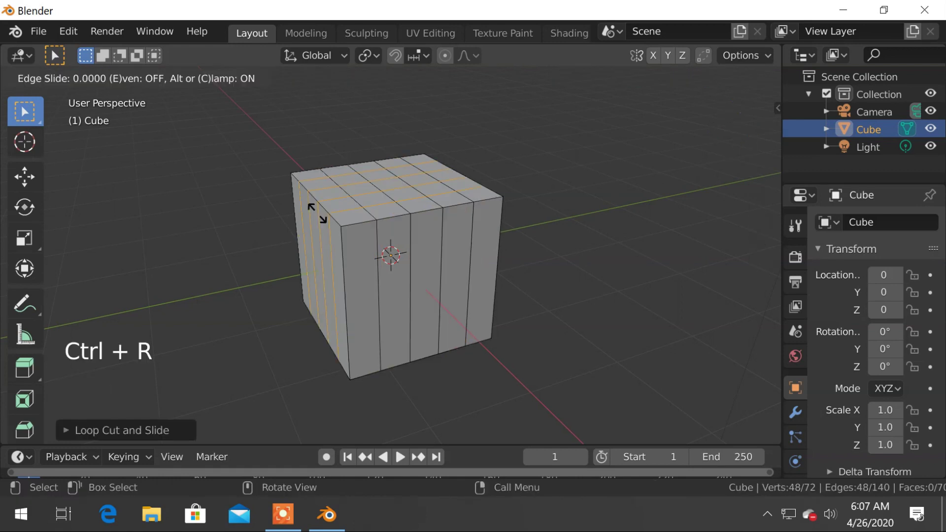
{"action": "right_click", "coordinate": [318, 215]}
{"action": "key", "text": "ctrl+r"}
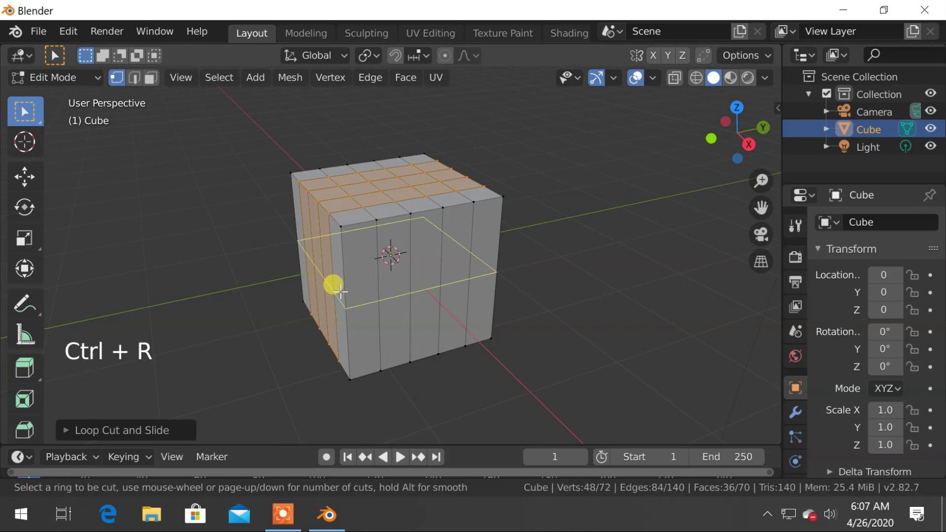
{"action": "scroll", "coordinate": [340, 291], "scroll_direction": "up", "scroll_amount": 3}
{"action": "left_click", "coordinate": [340, 292]}
{"action": "right_click", "coordinate": [340, 292]}
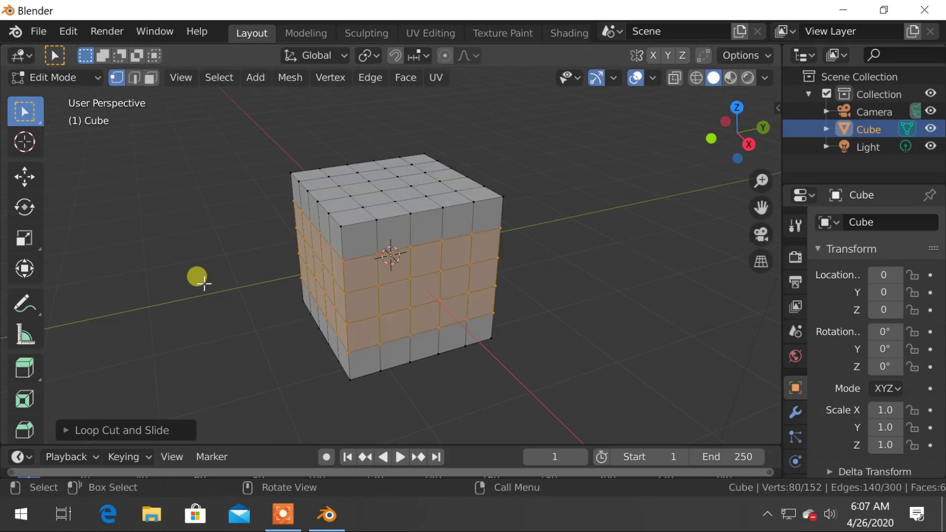
{"action": "mouse_move", "coordinate": [204, 284]}
{"action": "middle_mouse_down"}
{"action": "mouse_move", "coordinate": [365, 291]}
{"action": "mouse_move", "coordinate": [332, 210]}
{"action": "mouse_move", "coordinate": [287, 311]}
{"action": "mouse_move", "coordinate": [207, 291]}
{"action": "middle_mouse_up"}
{"action": "key", "text": "Tab"}
{"action": "key", "text": "Tab"}
Step: In face select mode, inset one top face of the cube by 0.04
{"action": "key", "text": "3"}
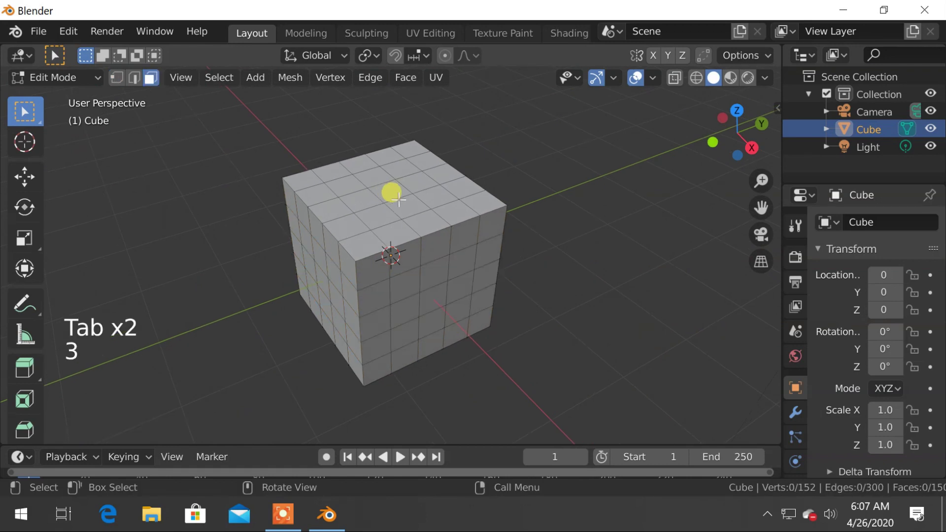
{"action": "left_click", "coordinate": [395, 190]}
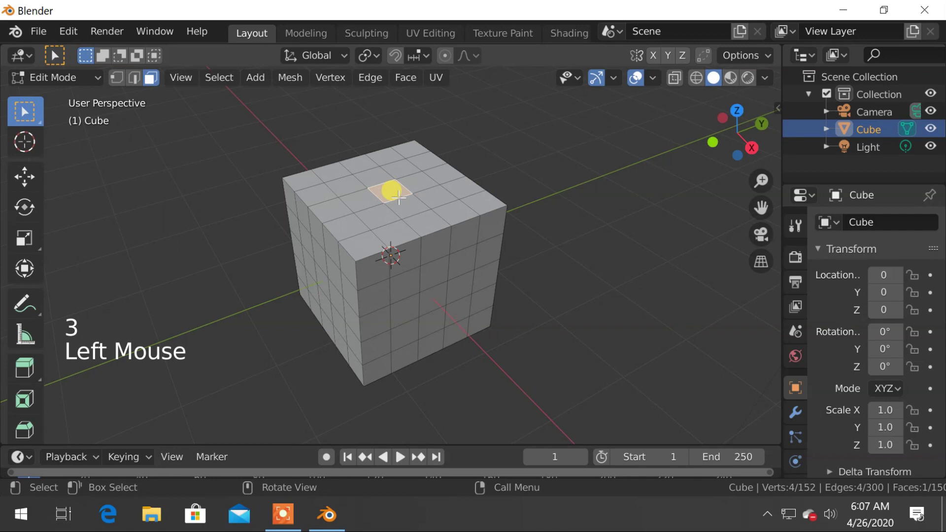
{"action": "key", "text": "i"}
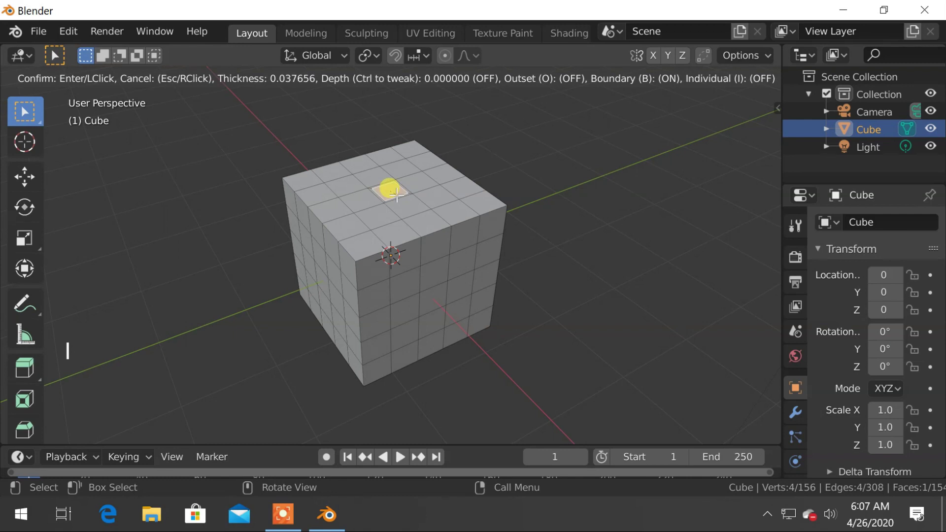
{"action": "type", "text": "0.04"}
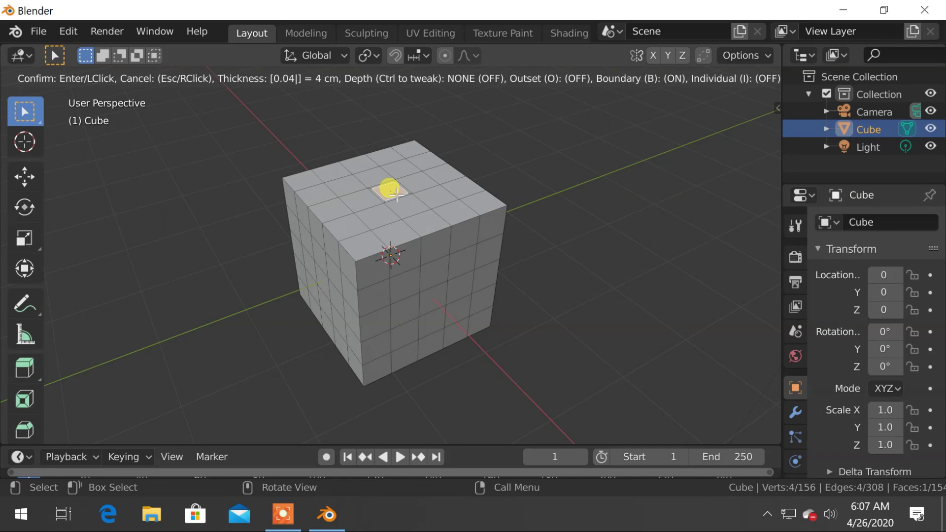
{"action": "key", "text": "Return"}
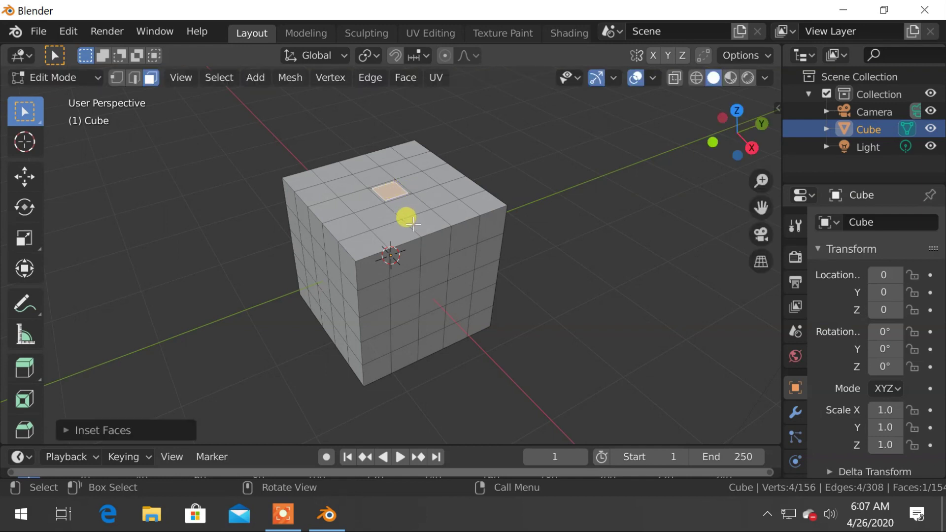
{"action": "middle_click_drag", "start_coordinate": [414, 225], "coordinate": [379, 215]}
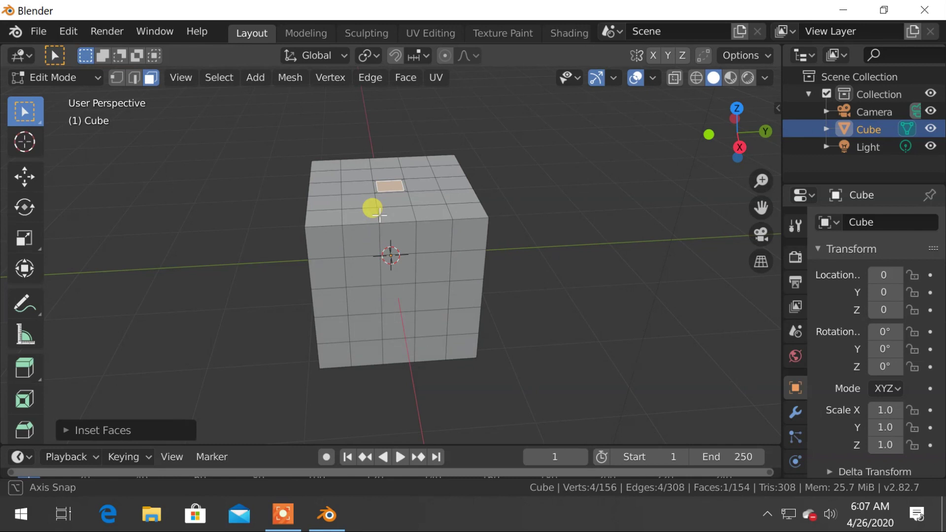
Step: Inset four front faces as pips for the four-pip side
{"action": "left_click", "coordinate": [362, 271]}
{"action": "left_click", "coordinate": [432, 266], "text": "shift"}
{"action": "left_click", "coordinate": [431, 323], "text": "shift"}
{"action": "left_click", "coordinate": [365, 327], "text": "shift"}
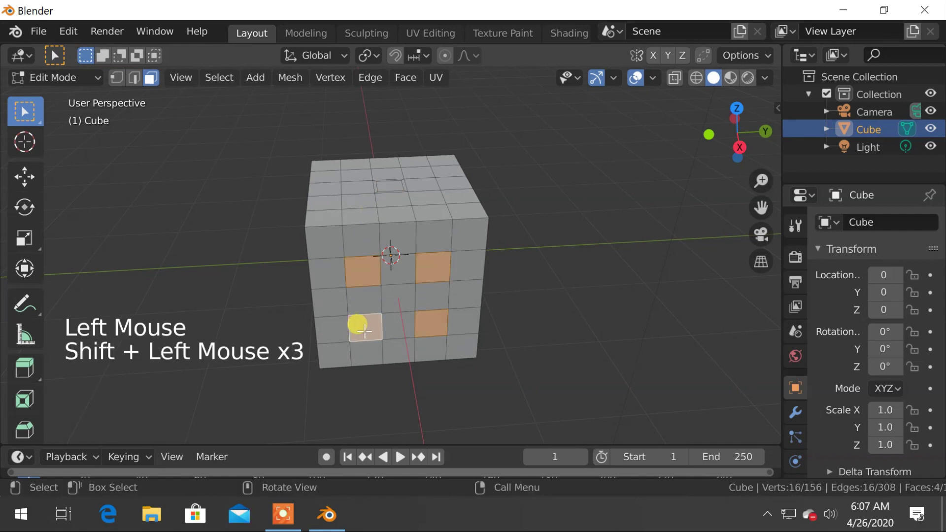
{"action": "key", "text": "i"}
{"action": "key", "text": "Return"}
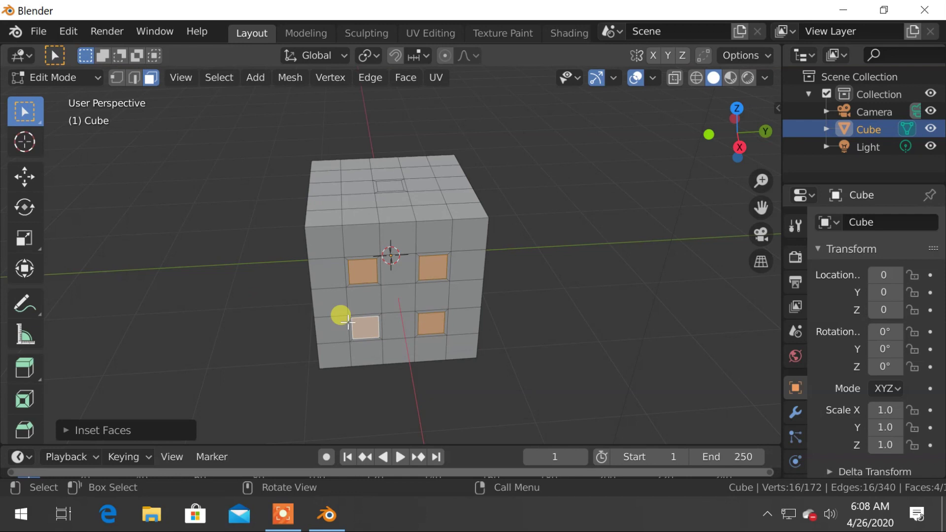
Step: Inset four faces on another side of the cube as pips
{"action": "middle_click_drag", "start_coordinate": [348, 321], "coordinate": [423, 196]}
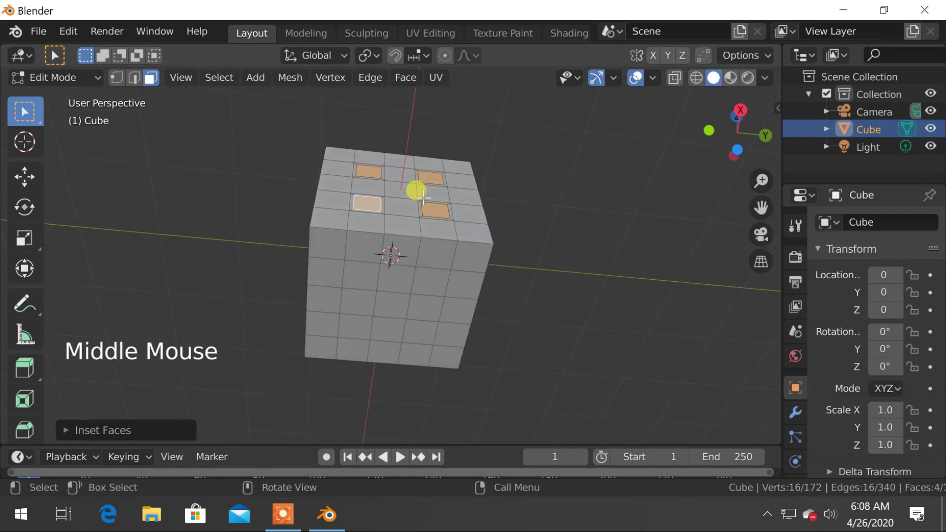
{"action": "left_click", "coordinate": [366, 277]}
{"action": "left_click", "coordinate": [430, 281], "text": "shift"}
{"action": "left_click", "coordinate": [420, 330], "text": "shift"}
{"action": "left_click", "coordinate": [352, 328], "text": "shift"}
{"action": "key", "text": "i"}
{"action": "key", "text": "Return"}
Step: Inset two faces for the two-pip side
{"action": "left_click", "coordinate": [390, 306]}
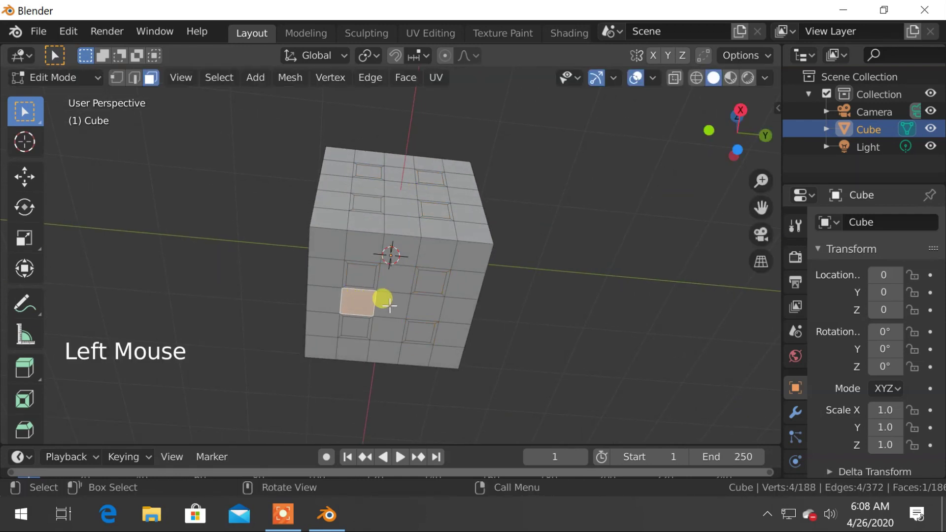
{"action": "left_click", "coordinate": [422, 307], "text": "shift"}
{"action": "key", "text": "i"}
{"action": "key", "text": "Return"}
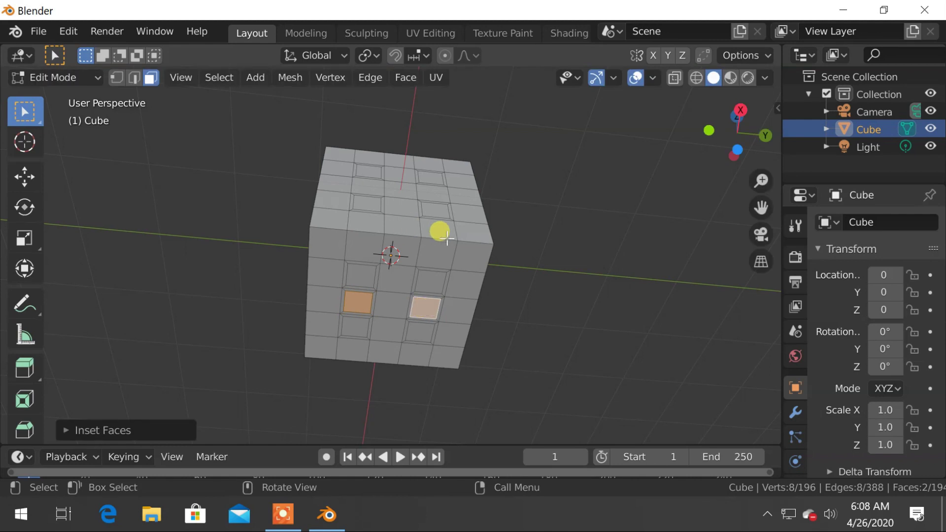
Step: Select the five faces around the centre and inset them for the five-pip side
{"action": "middle_click_drag", "start_coordinate": [447, 239], "coordinate": [374, 237]}
{"action": "key", "text": "i"}
{"action": "middle_click", "coordinate": [284, 290]}
{"action": "left_click", "coordinate": [351, 245], "text": "shift"}
{"action": "left_click", "coordinate": [422, 311], "text": "shift"}
{"action": "left_click", "coordinate": [387, 278], "text": "shift"}
{"action": "key", "text": "i"}
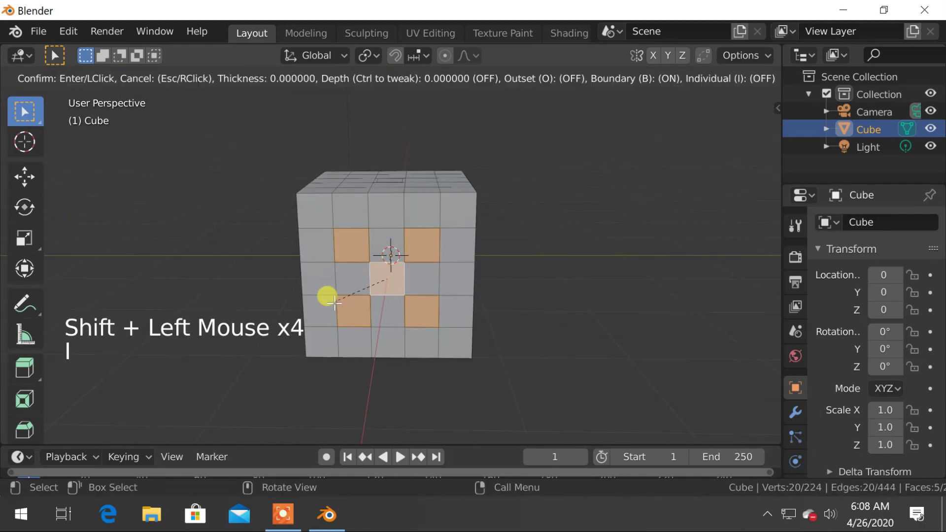
Step: Inset three diagonal faces for the three-pip side
{"action": "middle_click_drag", "start_coordinate": [327, 296], "coordinate": [348, 234]}
{"action": "left_click", "coordinate": [401, 251]}
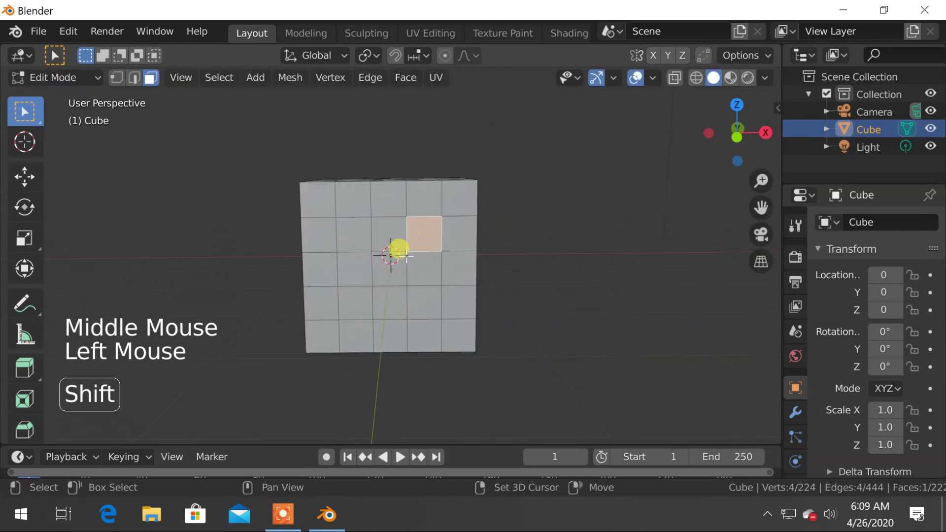
{"action": "left_click", "coordinate": [392, 267], "text": "shift"}
{"action": "left_click", "coordinate": [345, 299], "text": "shift"}
{"action": "key", "text": "i"}
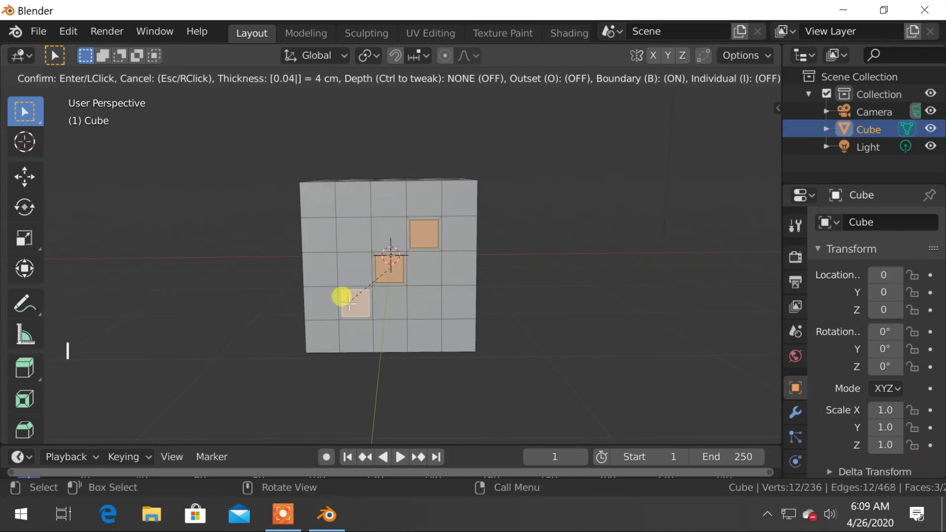
{"action": "left_click", "coordinate": [349, 303]}
Step: Begin gathering the pip faces from several sides into one selection
{"action": "scroll", "coordinate": [349, 303], "scroll_direction": "down", "scroll_amount": 1}
{"action": "middle_click_drag", "start_coordinate": [349, 303], "coordinate": [412, 247]}
{"action": "scroll", "coordinate": [380, 215], "scroll_direction": "down", "scroll_amount": 1}
{"action": "scroll", "coordinate": [380, 215], "scroll_direction": "up", "scroll_amount": 1}
{"action": "left_click", "coordinate": [383, 194], "text": "shift"}
{"action": "left_click", "coordinate": [365, 227], "text": "shift"}
{"action": "left_click", "coordinate": [397, 237], "text": "shift"}
{"action": "left_click", "coordinate": [395, 290], "text": "shift"}
{"action": "left_click", "coordinate": [344, 272], "text": "shift"}
{"action": "left_click", "coordinate": [402, 226], "text": "shift"}
Step: Add the remaining pip faces on the last sides to the selection
{"action": "left_click", "coordinate": [412, 247], "text": "shift"}
{"action": "left_click", "coordinate": [360, 312], "text": "shift"}
{"action": "left_click", "coordinate": [395, 310], "text": "shift"}
{"action": "left_click", "coordinate": [345, 276], "text": "shift"}
{"action": "mouse_move", "coordinate": [345, 276]}
{"action": "middle_mouse_down"}
{"action": "mouse_move", "coordinate": [302, 247]}
{"action": "mouse_move", "coordinate": [345, 216]}
{"action": "mouse_move", "coordinate": [416, 276]}
{"action": "mouse_move", "coordinate": [330, 275]}
{"action": "mouse_move", "coordinate": [367, 301]}
{"action": "mouse_move", "coordinate": [362, 285]}
{"action": "middle_mouse_up"}
{"action": "left_click", "coordinate": [349, 210], "text": "shift"}
{"action": "left_click", "coordinate": [399, 210], "text": "shift"}
Step: Rename the cube's existing material to 'Dice' in Material Properties
{"action": "scroll", "coordinate": [798, 431], "scroll_direction": "down", "scroll_amount": 8}
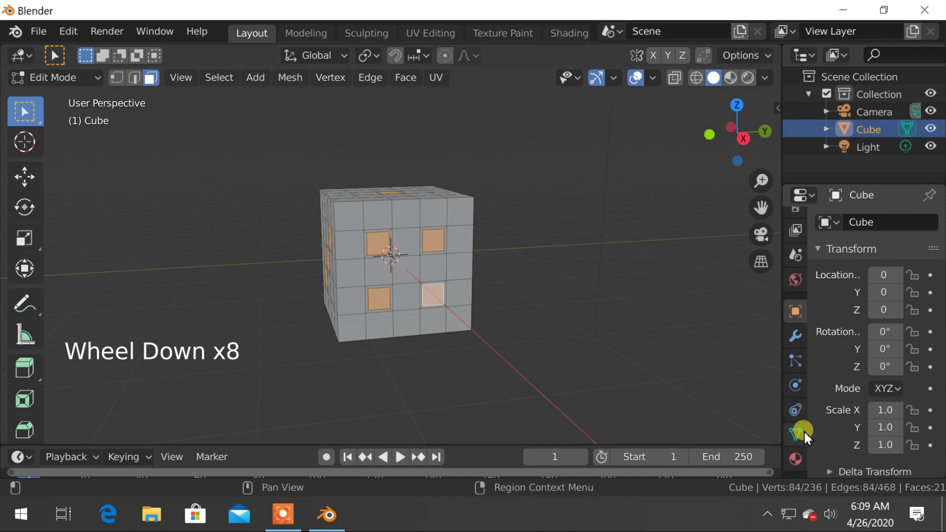
{"action": "left_click", "coordinate": [795, 457]}
{"action": "left_click_drag", "start_coordinate": [783, 324], "coordinate": [690, 337]}
{"action": "scroll", "coordinate": [796, 261], "scroll_direction": "down", "scroll_amount": 3}
{"action": "scroll", "coordinate": [796, 262], "scroll_direction": "up", "scroll_amount": 6}
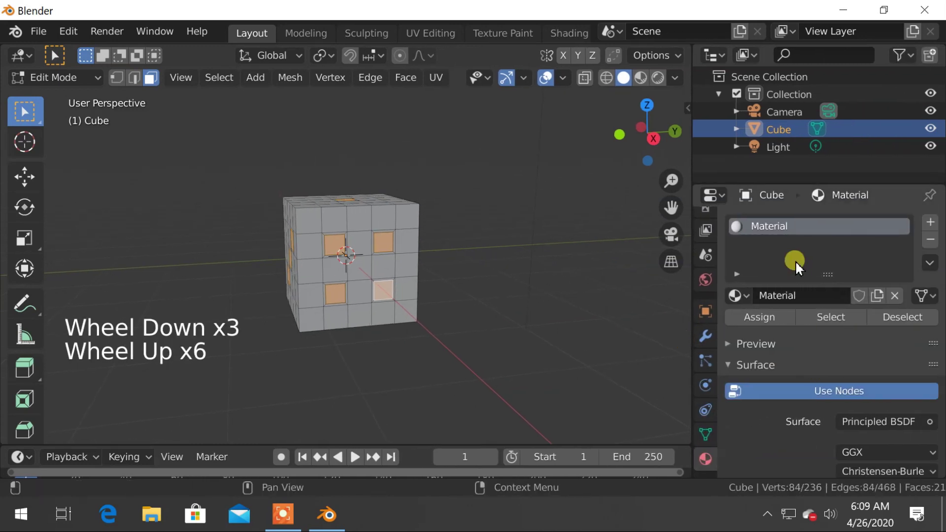
{"action": "left_click", "coordinate": [783, 226]}
{"action": "double_click", "coordinate": [785, 226]}
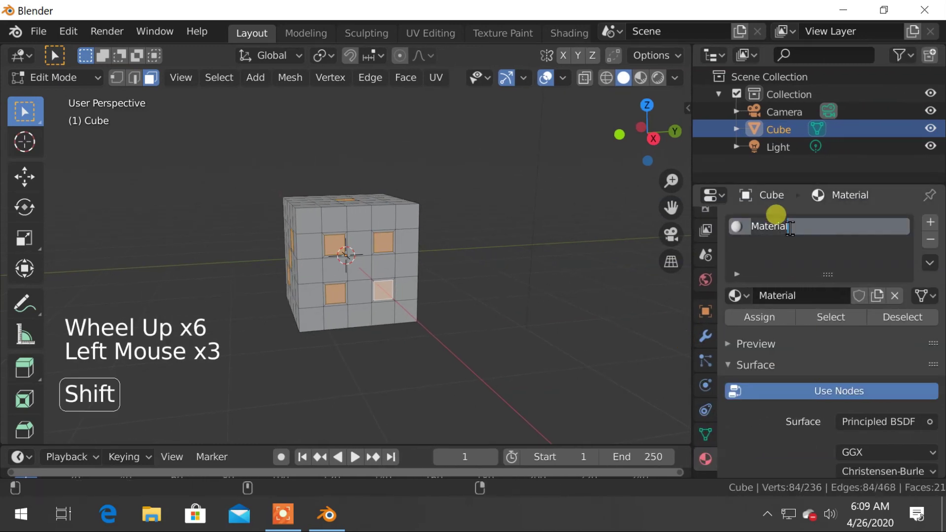
{"action": "type", "text": "Dice"}
{"action": "key", "text": "Return"}
Step: Add a second material slot with a new material named 'Hole'
{"action": "scroll", "coordinate": [866, 264], "scroll_direction": "down", "scroll_amount": 5}
{"action": "scroll", "coordinate": [866, 264], "scroll_direction": "up", "scroll_amount": 6}
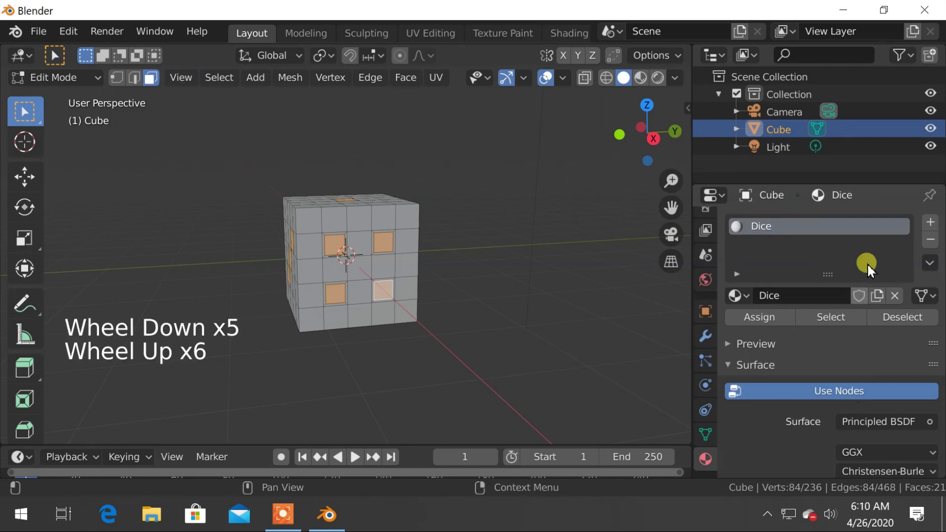
{"action": "left_click", "coordinate": [931, 222]}
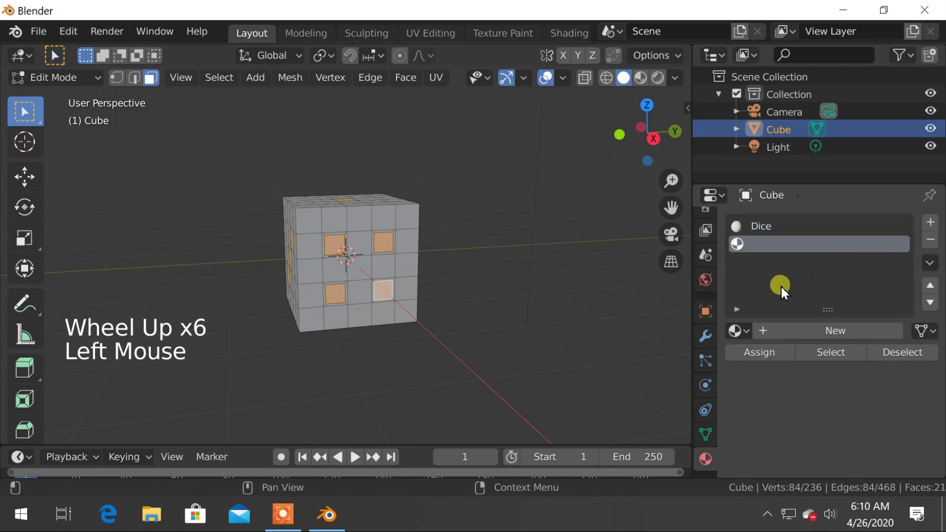
{"action": "left_click", "coordinate": [789, 332]}
{"action": "double_click", "coordinate": [769, 245]}
{"action": "type", "text": "Ho"}
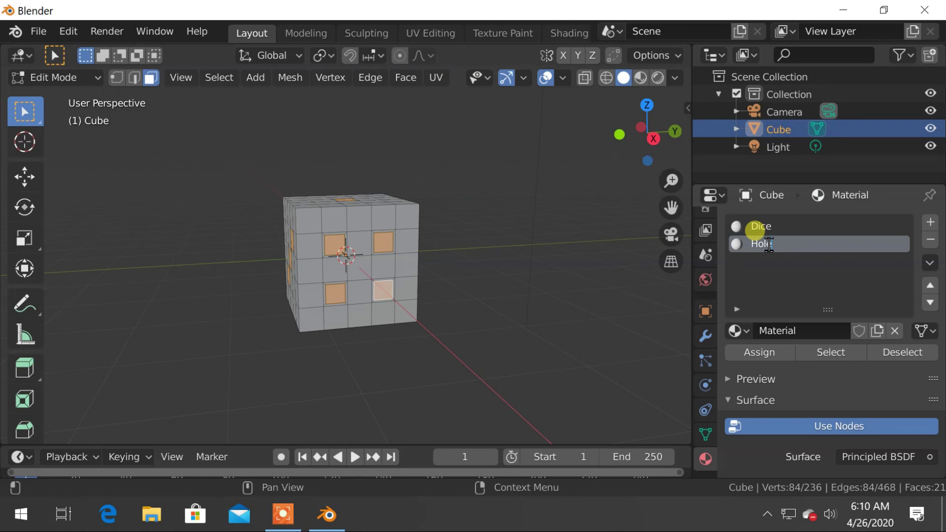
{"action": "type", "text": "le"}
{"action": "key", "text": "Return"}
{"action": "scroll", "coordinate": [793, 276], "scroll_direction": "down", "scroll_amount": 7}
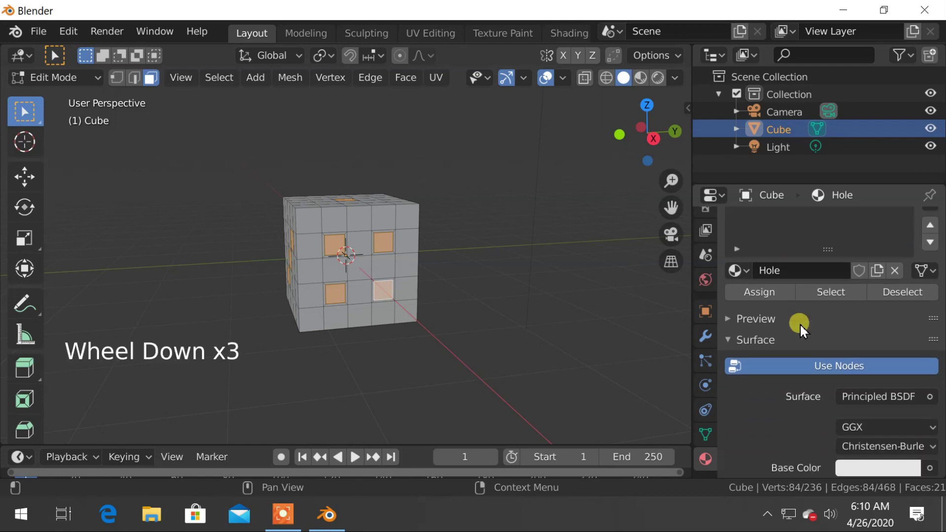
Step: Make Hole's base colour red and assign it to the selected pip faces
{"action": "left_click", "coordinate": [860, 389]}
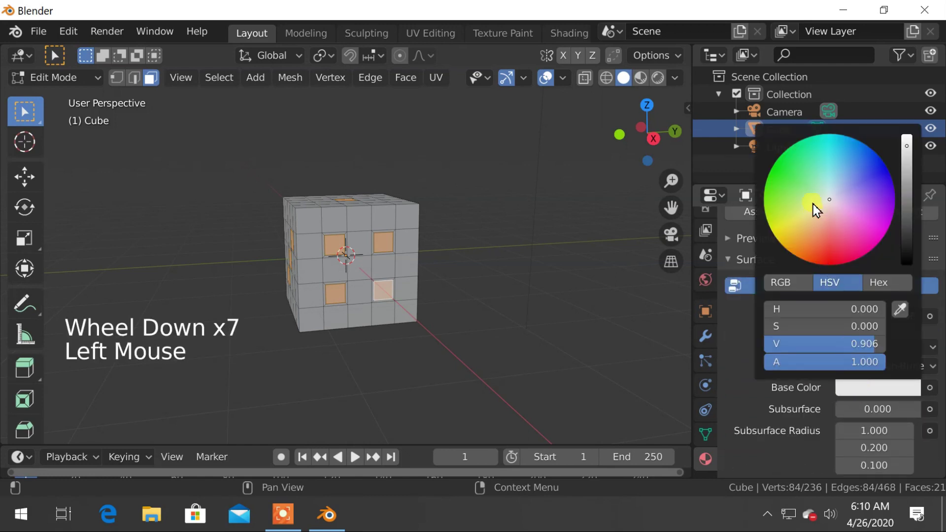
{"action": "left_click_drag", "start_coordinate": [833, 202], "coordinate": [827, 265]}
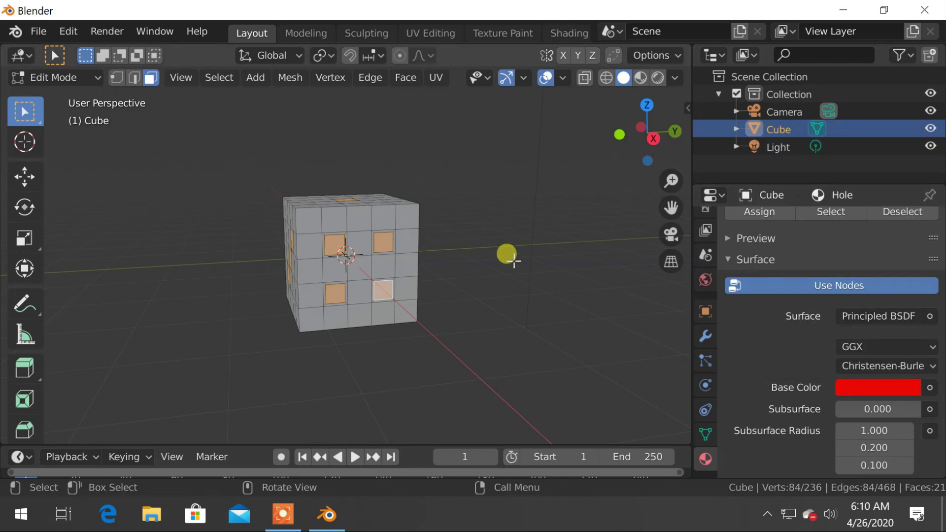
{"action": "scroll", "coordinate": [574, 298], "scroll_direction": "up", "scroll_amount": 3}
{"action": "left_click", "coordinate": [772, 212]}
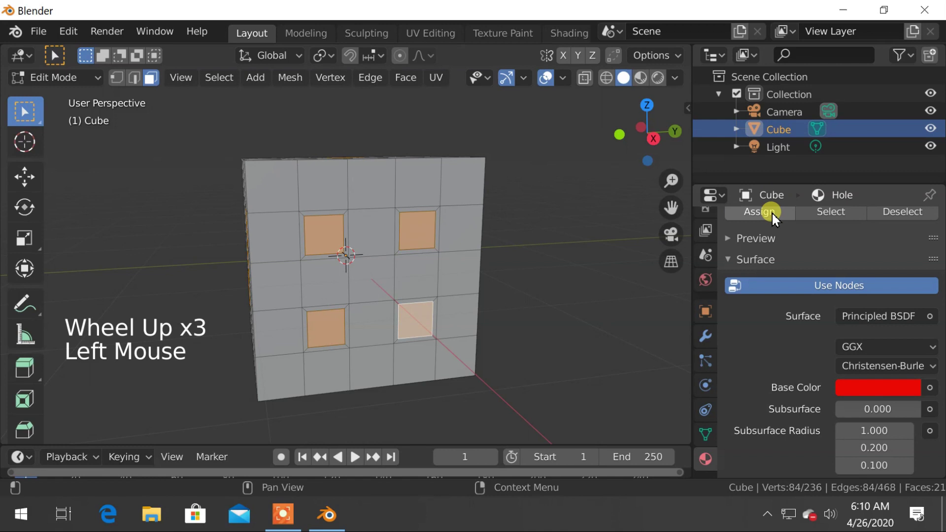
{"action": "scroll", "coordinate": [735, 301], "scroll_direction": "up", "scroll_amount": 3}
{"action": "scroll", "coordinate": [744, 304], "scroll_direction": "up", "scroll_amount": 5}
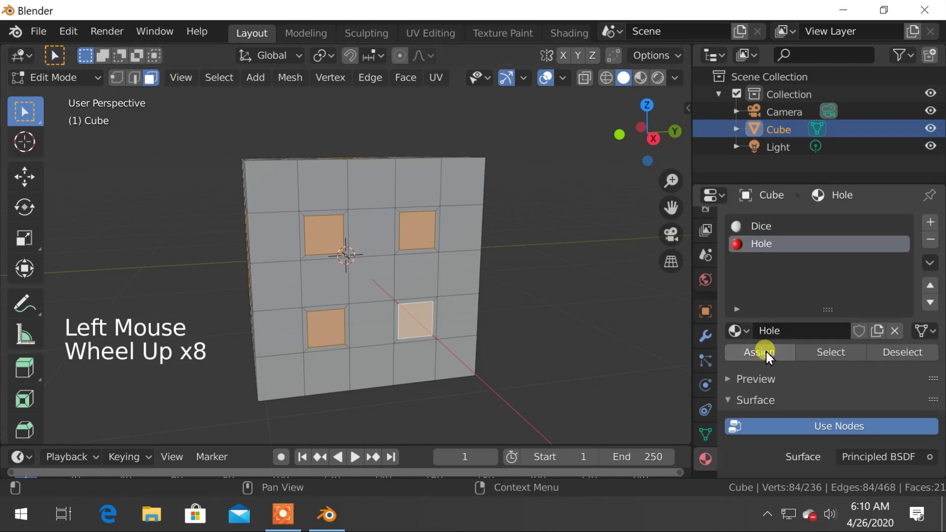
{"action": "left_click", "coordinate": [765, 351]}
{"action": "scroll", "coordinate": [316, 232], "scroll_direction": "down", "scroll_amount": 2}
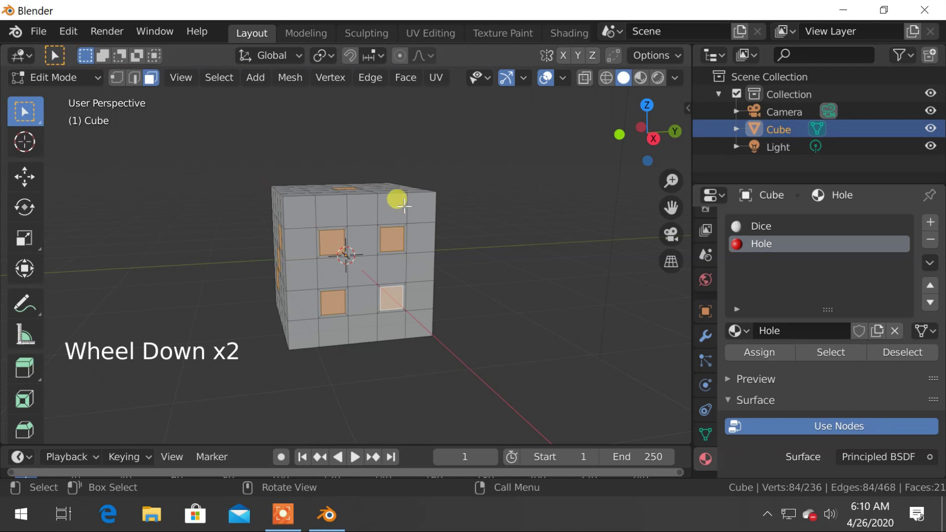
Step: Check the red pips in Rendered shading, then restore the pip face selection with Ctrl+Z
{"action": "left_click", "coordinate": [658, 77]}
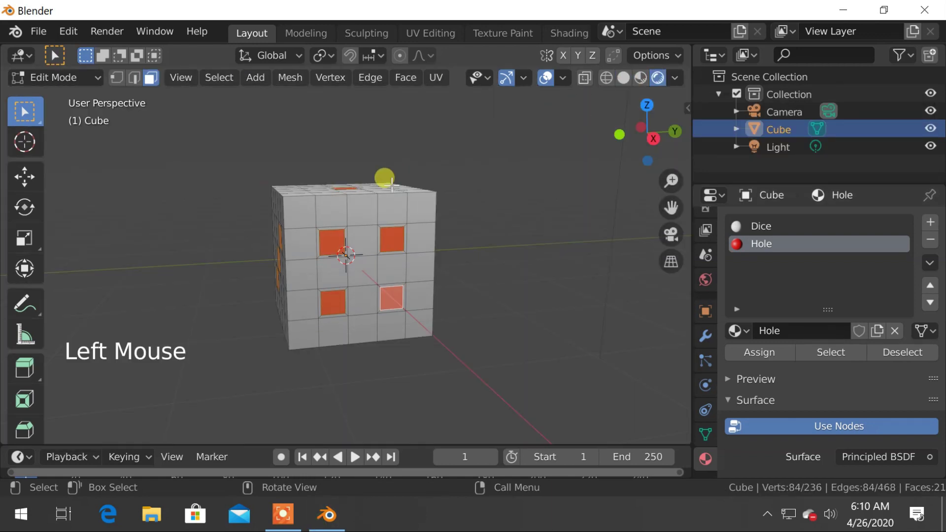
{"action": "middle_click_drag", "start_coordinate": [389, 184], "coordinate": [437, 211]}
{"action": "left_click", "coordinate": [427, 219]}
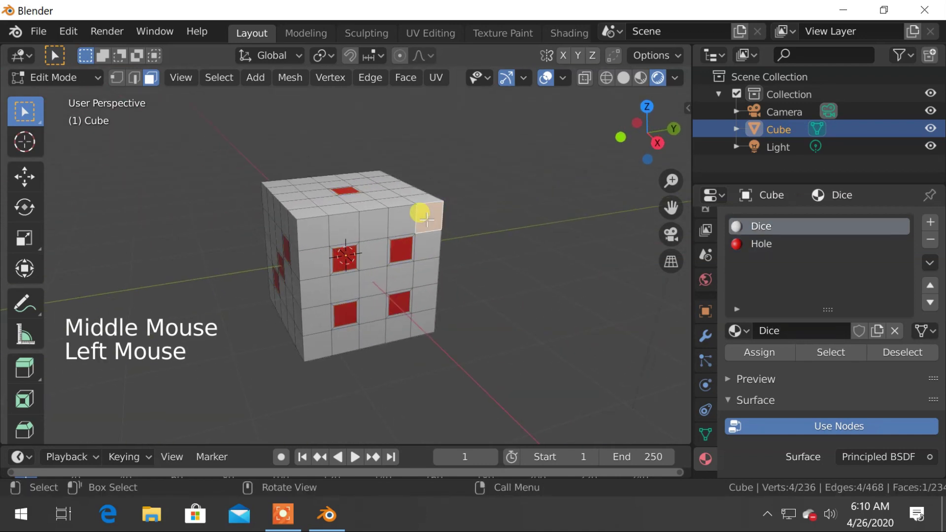
{"action": "left_click", "coordinate": [503, 215]}
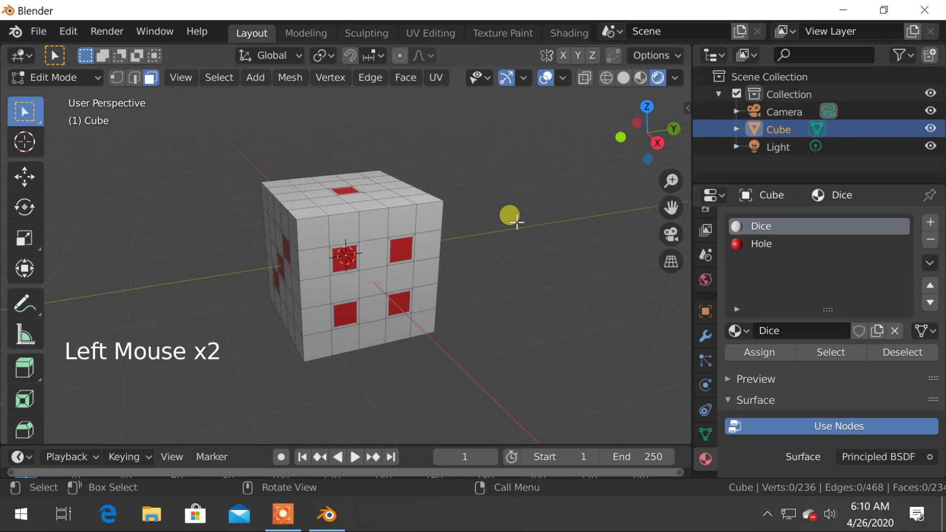
{"action": "key", "text": "ctrl+z"}
{"action": "key", "text": "ctrl+z"}
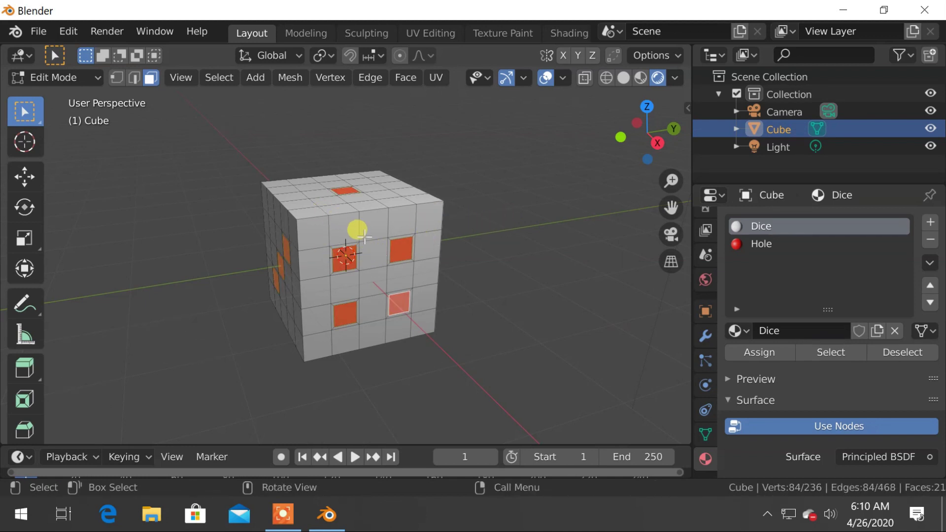
Step: Poke the selected pip faces with a Poke Offset of -0.2 m to sink them
{"action": "right_click", "coordinate": [404, 215]}
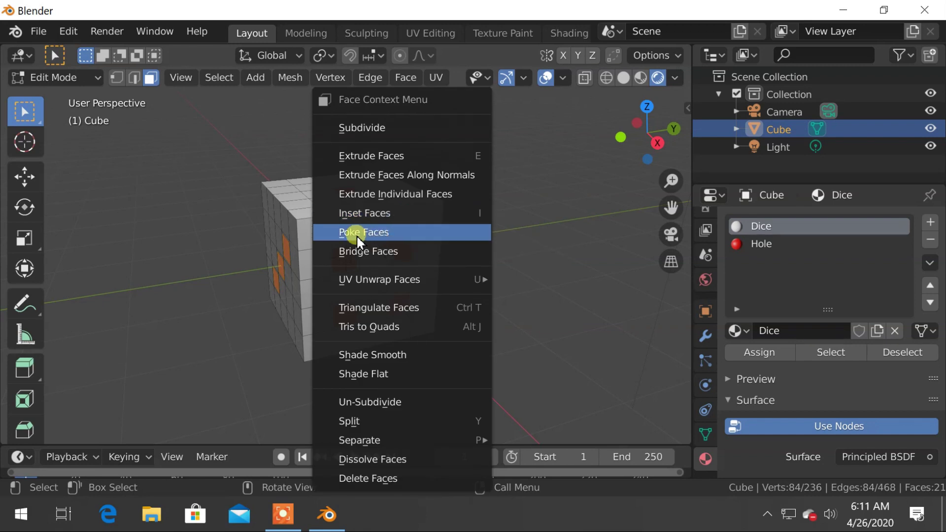
{"action": "left_click", "coordinate": [401, 233]}
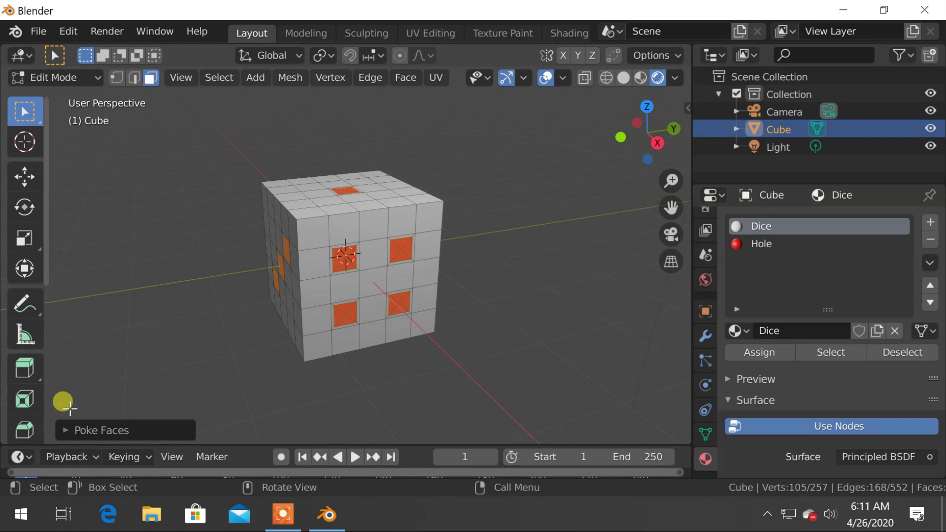
{"action": "left_click", "coordinate": [65, 430]}
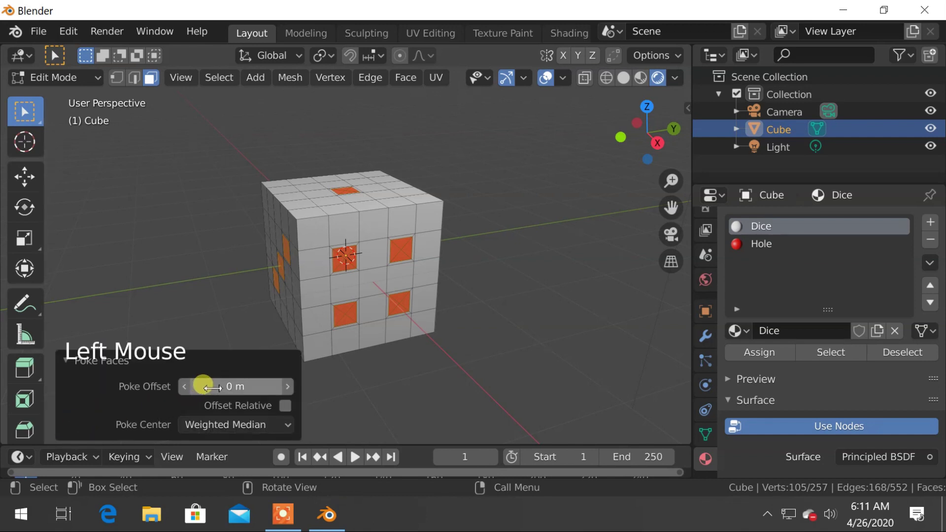
{"action": "left_click_drag", "start_coordinate": [202, 386], "coordinate": [227, 385]}
{"action": "left_click", "coordinate": [232, 386]}
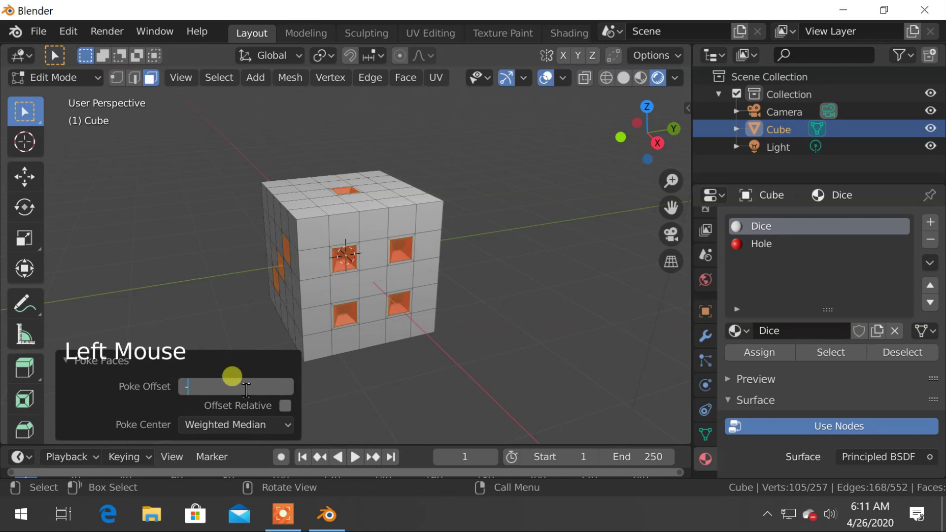
{"action": "type", "text": "-0.2"}
{"action": "key", "text": "Return"}
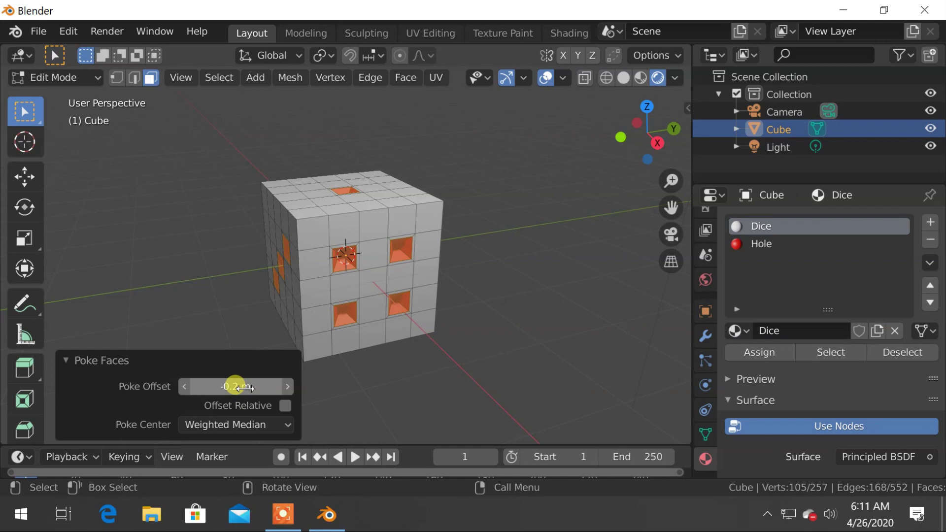
{"action": "scroll", "coordinate": [332, 238], "scroll_direction": "up", "scroll_amount": 4}
{"action": "mouse_move", "coordinate": [345, 259]}
{"action": "middle_mouse_down"}
{"action": "mouse_move", "coordinate": [359, 279]}
{"action": "mouse_move", "coordinate": [447, 272]}
{"action": "mouse_move", "coordinate": [338, 271]}
{"action": "middle_mouse_up"}
{"action": "scroll", "coordinate": [360, 238], "scroll_direction": "down", "scroll_amount": 3}
{"action": "middle_click_drag", "start_coordinate": [376, 236], "coordinate": [397, 266]}
Step: Add a Subdivision Surface modifier to the die with viewport level 4
{"action": "key", "text": "Tab"}
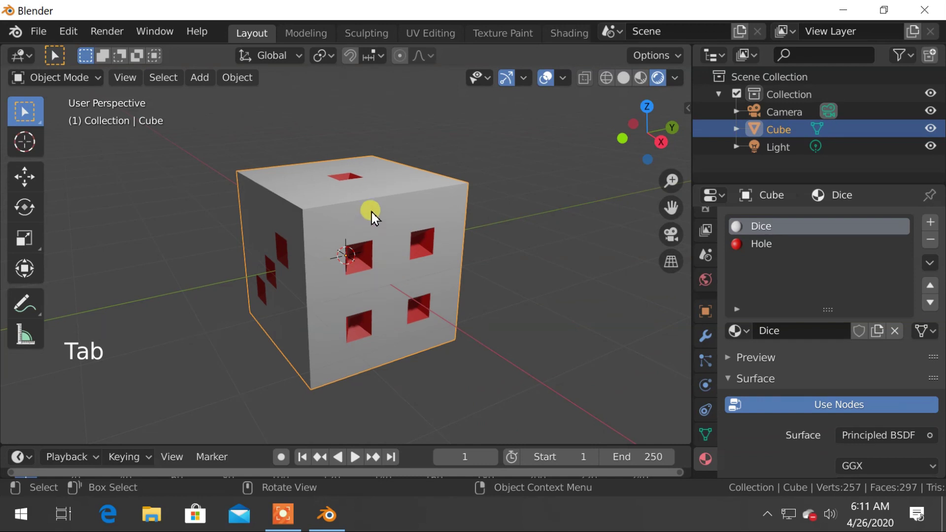
{"action": "scroll", "coordinate": [706, 355], "scroll_direction": "down", "scroll_amount": 5}
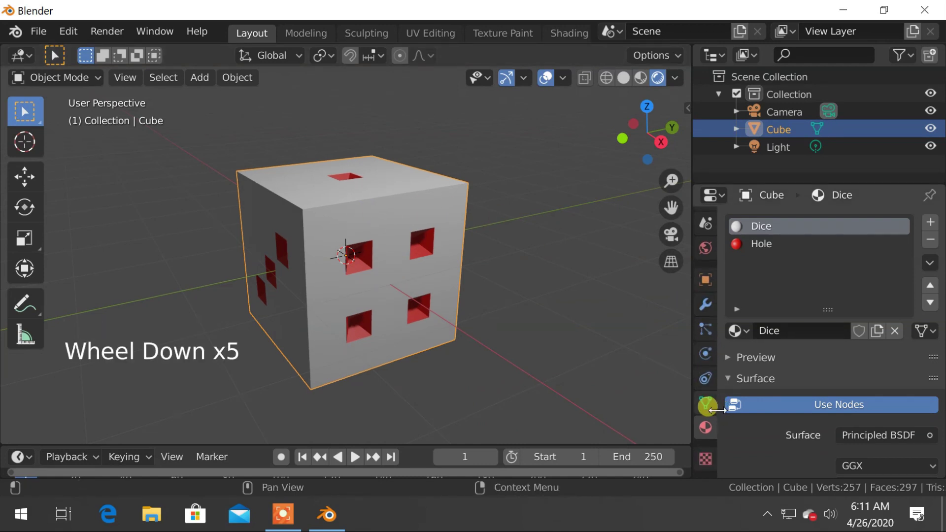
{"action": "left_click", "coordinate": [706, 304]}
{"action": "left_click", "coordinate": [774, 221]}
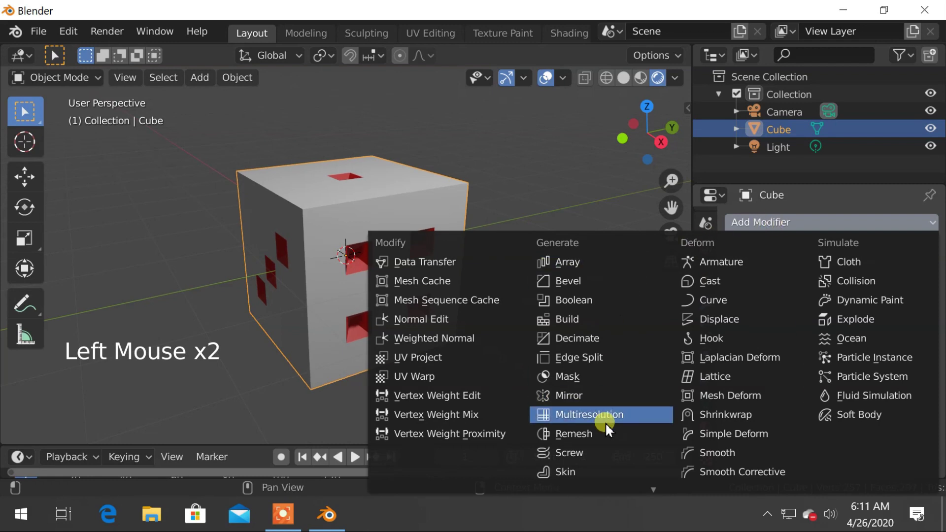
{"action": "scroll", "coordinate": [602, 402], "scroll_direction": "down", "scroll_amount": 4}
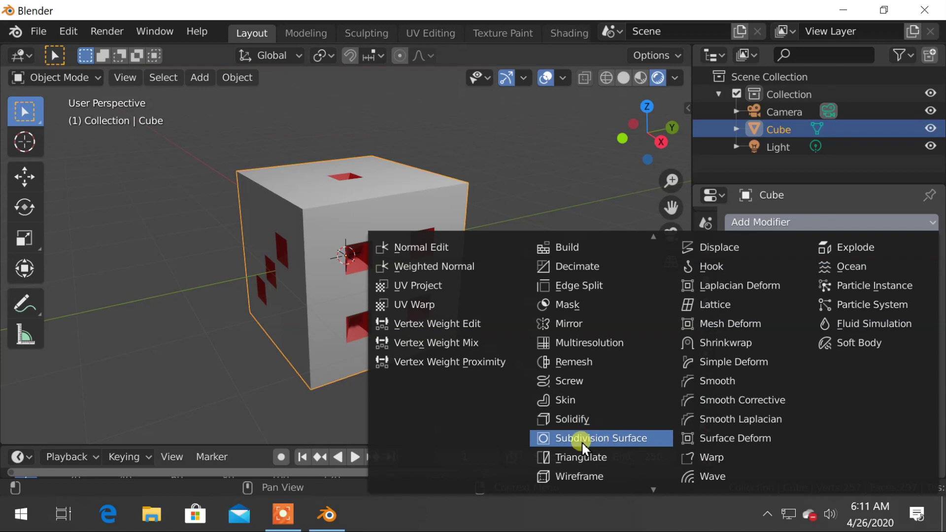
{"action": "left_click", "coordinate": [627, 436]}
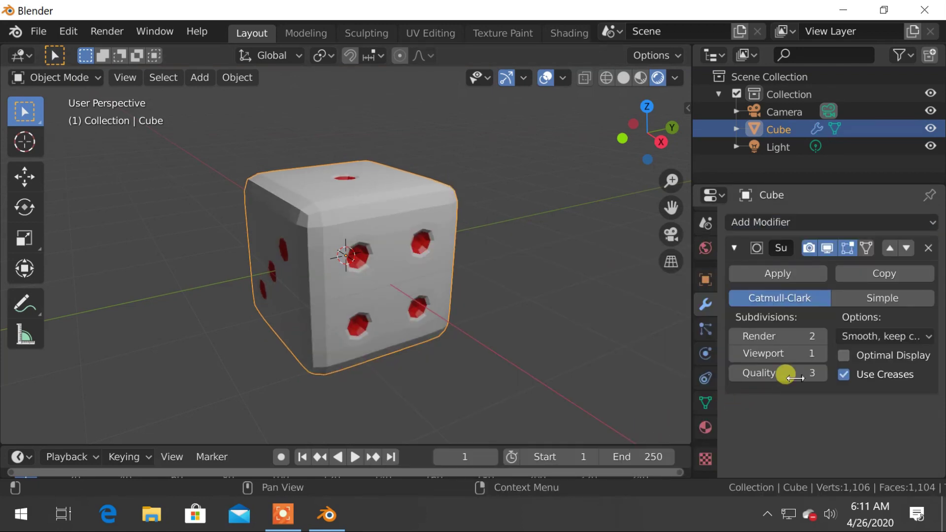
{"action": "left_click", "coordinate": [821, 356]}
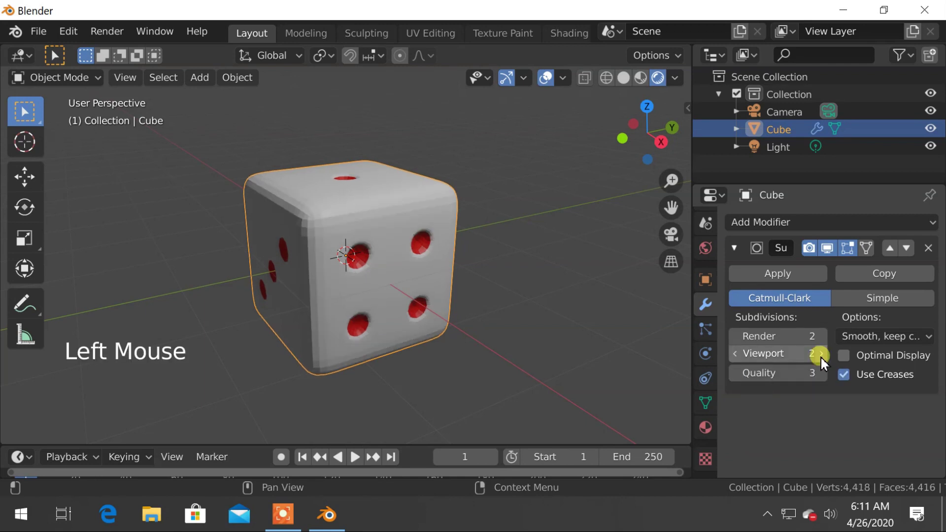
{"action": "left_click", "coordinate": [820, 356]}
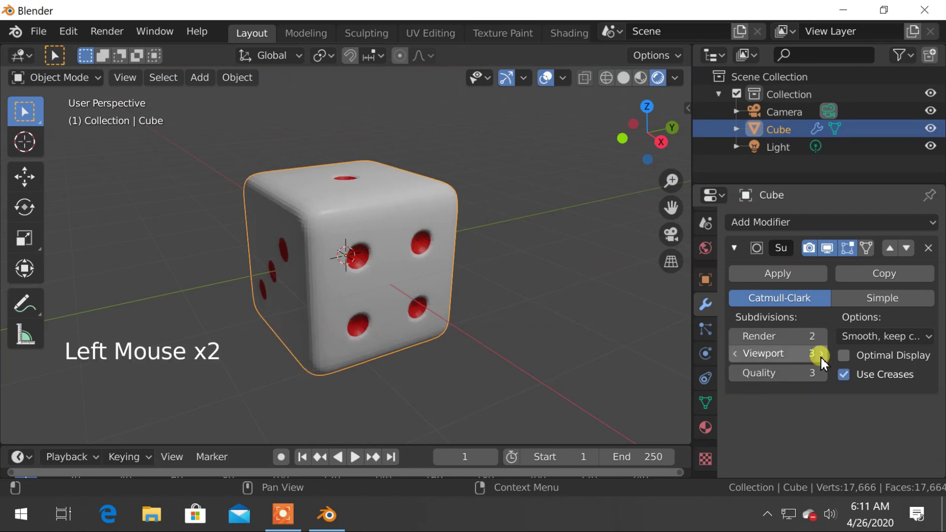
{"action": "left_click", "coordinate": [820, 356]}
Step: Apply Shade Smooth to the die
{"action": "middle_click_drag", "start_coordinate": [482, 298], "coordinate": [481, 201]}
{"action": "right_click", "coordinate": [429, 185]}
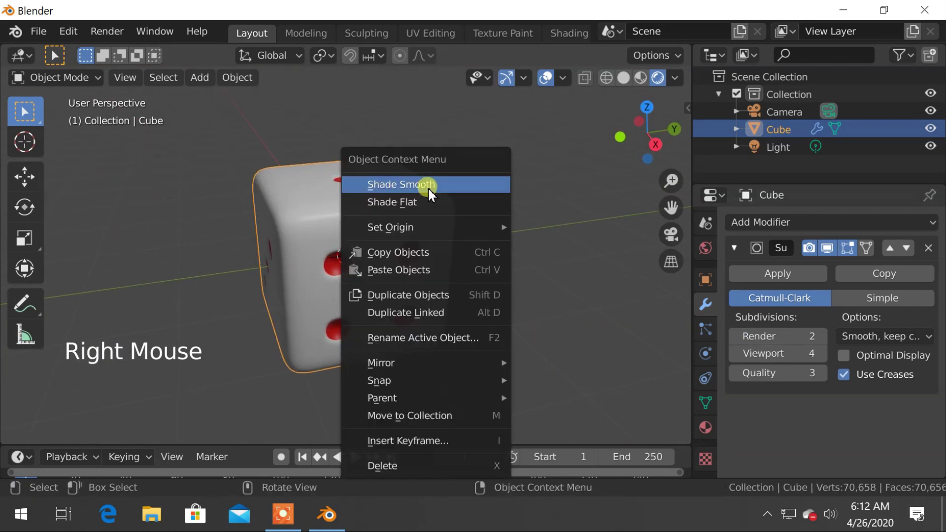
{"action": "left_click", "coordinate": [428, 187]}
{"action": "scroll", "coordinate": [427, 229], "scroll_direction": "up", "scroll_amount": 4}
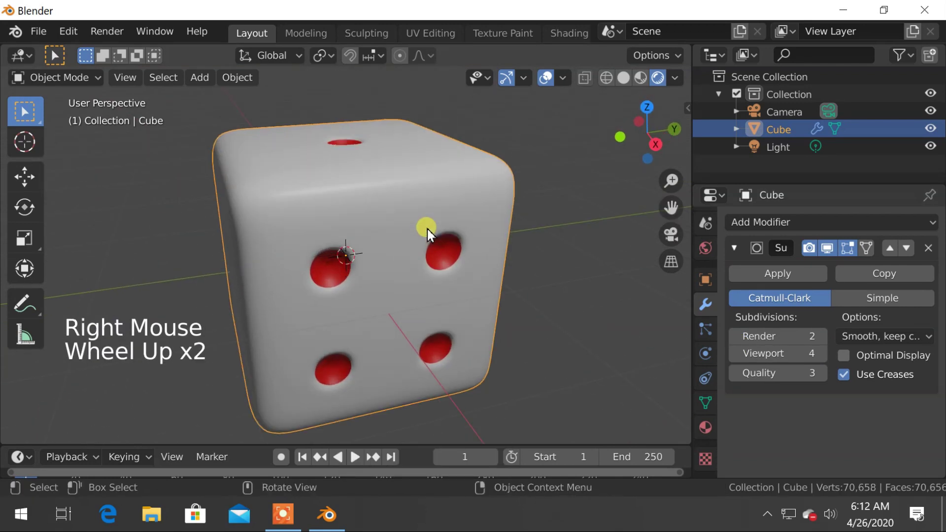
{"action": "middle_click_drag", "start_coordinate": [428, 228], "coordinate": [364, 257]}
Step: Add a plane under the die and scale it to about 23.7 times its size
{"action": "scroll", "coordinate": [484, 223], "scroll_direction": "down", "scroll_amount": 3}
{"action": "scroll", "coordinate": [364, 256], "scroll_direction": "down", "scroll_amount": 2}
{"action": "key", "text": "shift+a"}
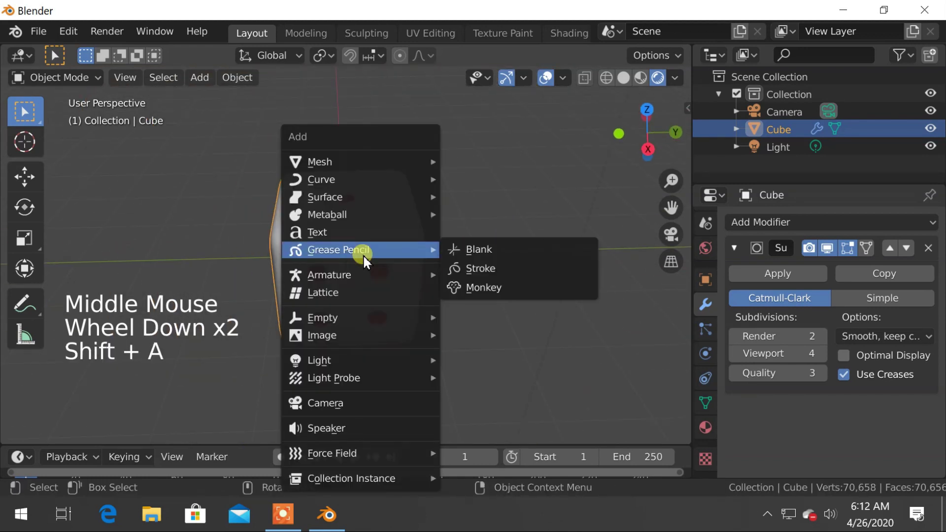
{"action": "mouse_move", "coordinate": [370, 159]}
{"action": "left_click", "coordinate": [489, 156]}
{"action": "scroll", "coordinate": [397, 237], "scroll_direction": "down", "scroll_amount": 6}
{"action": "key", "text": "s"}
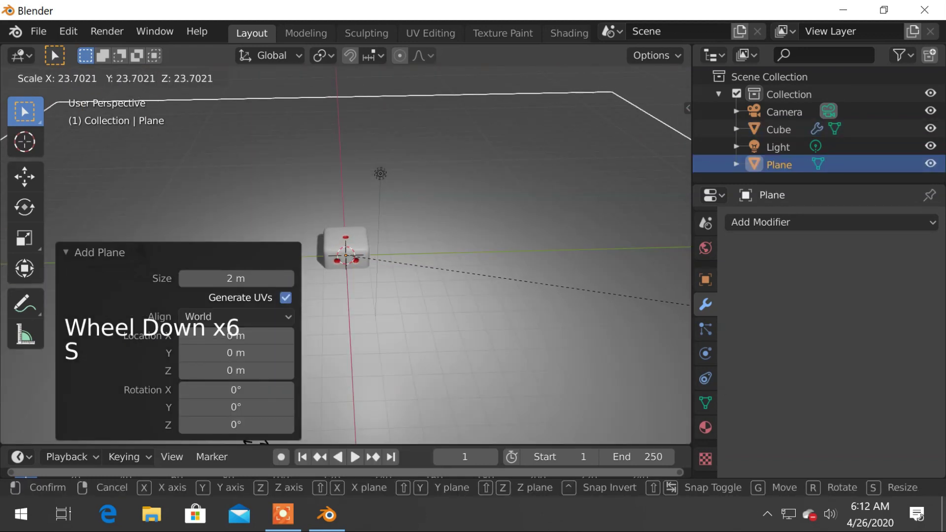
{"action": "left_click", "coordinate": [177, 284]}
{"action": "scroll", "coordinate": [301, 273], "scroll_direction": "up", "scroll_amount": 3}
{"action": "scroll", "coordinate": [300, 273], "scroll_direction": "up", "scroll_amount": 3}
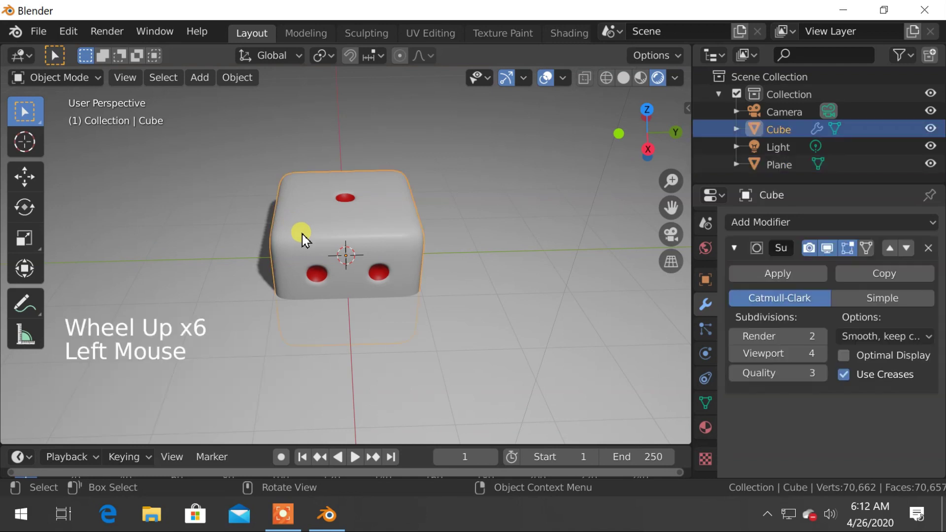
Step: Raise the die 1 m along Z
{"action": "key", "text": "g"}
{"action": "key", "text": "z"}
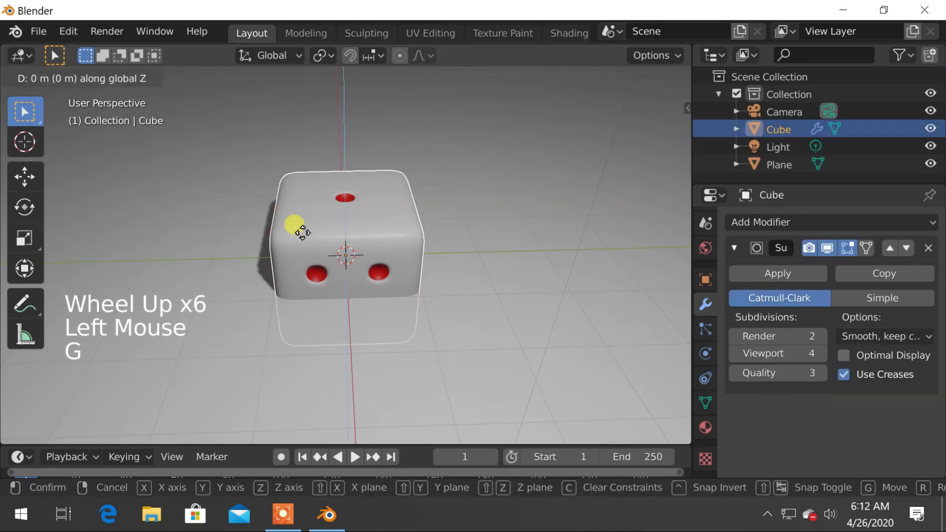
{"action": "key", "text": "1"}
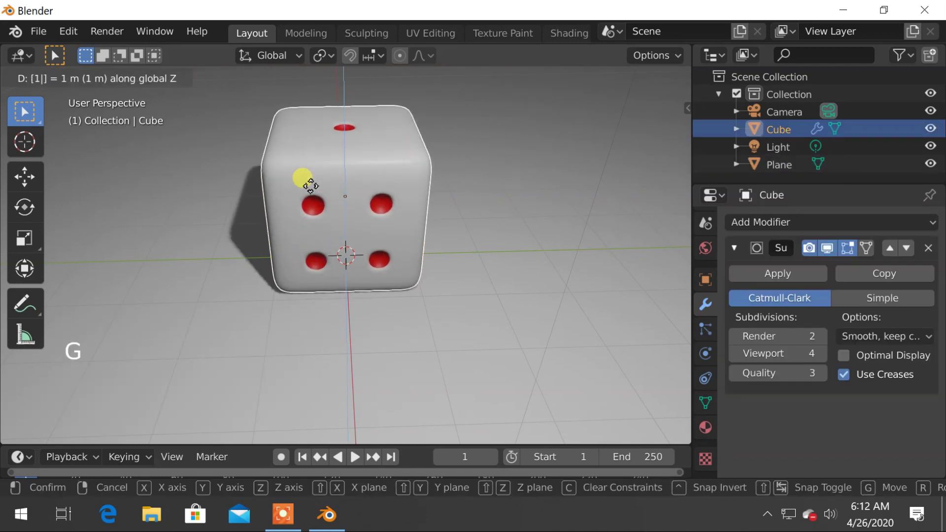
{"action": "key", "text": "Return"}
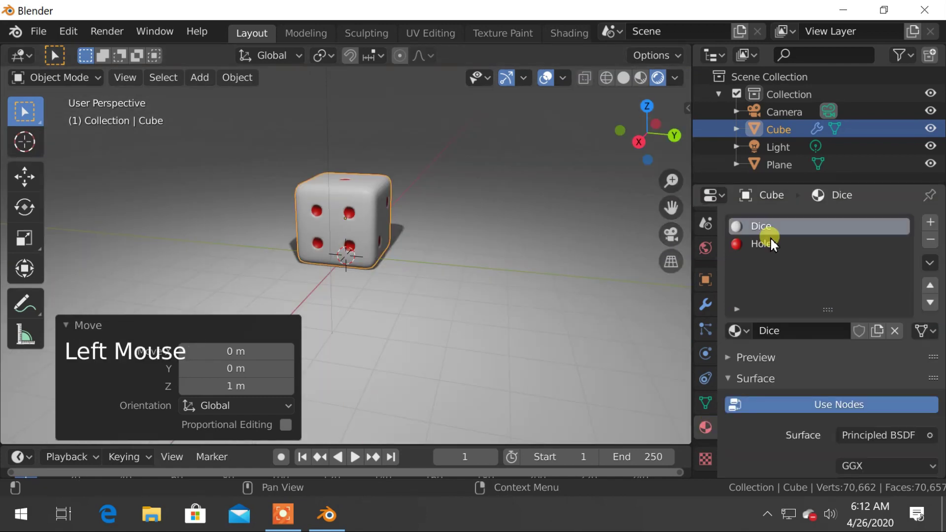
Step: Set the die material's Metallic to 0.157 and Roughness to 0.115
{"action": "scroll", "coordinate": [784, 296], "scroll_direction": "down", "scroll_amount": 14}
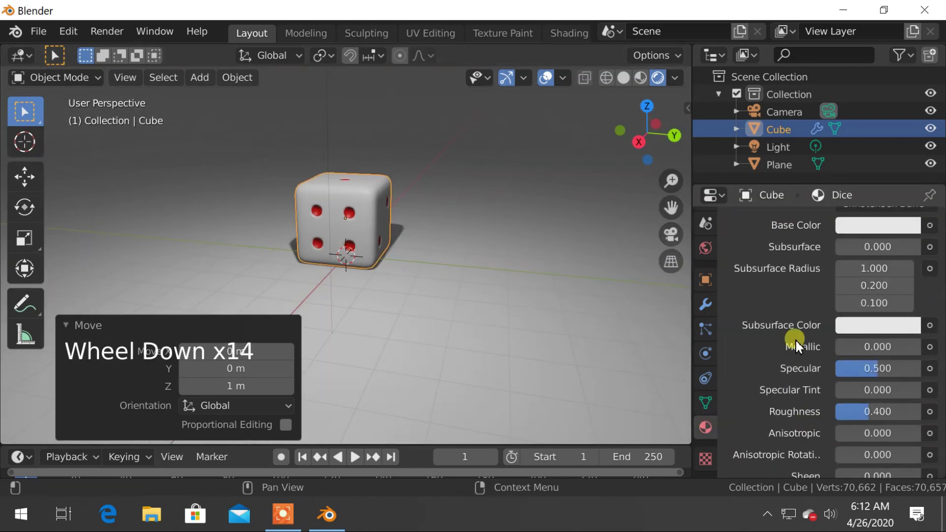
{"action": "left_click_drag", "start_coordinate": [844, 353], "coordinate": [848, 354]}
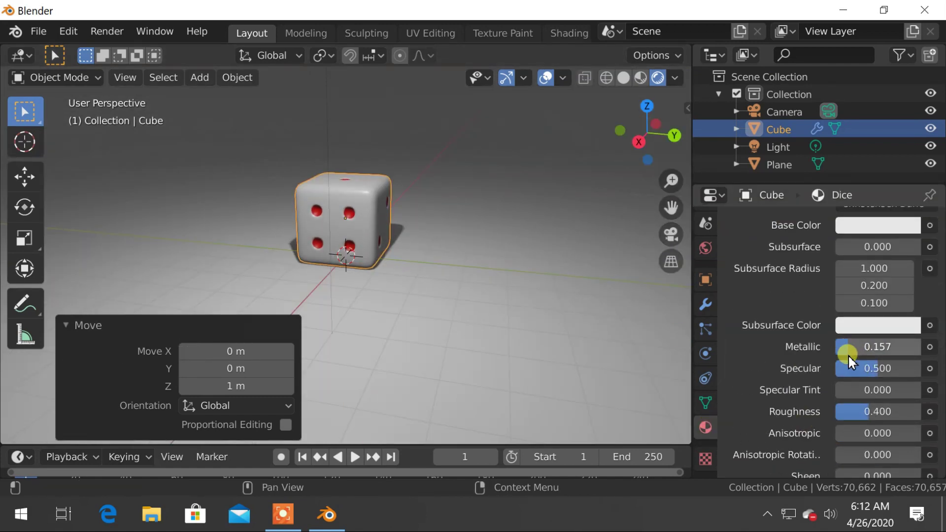
{"action": "left_click_drag", "start_coordinate": [866, 423], "coordinate": [845, 413]}
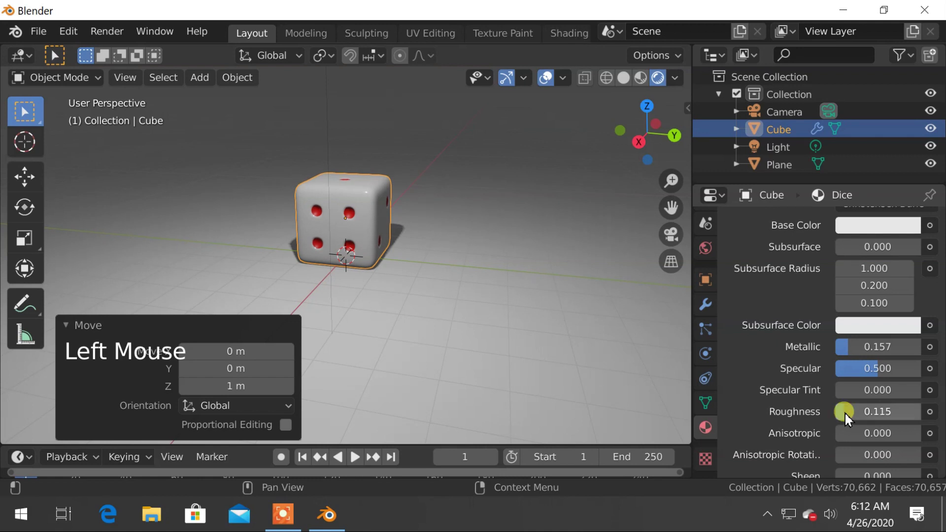
Step: Reposition the camera in camera view and adjust the World background colour
{"action": "left_click", "coordinate": [332, 256]}
{"action": "key", "text": "KP_0"}
{"action": "left_click", "coordinate": [434, 158]}
{"action": "key", "text": "g"}
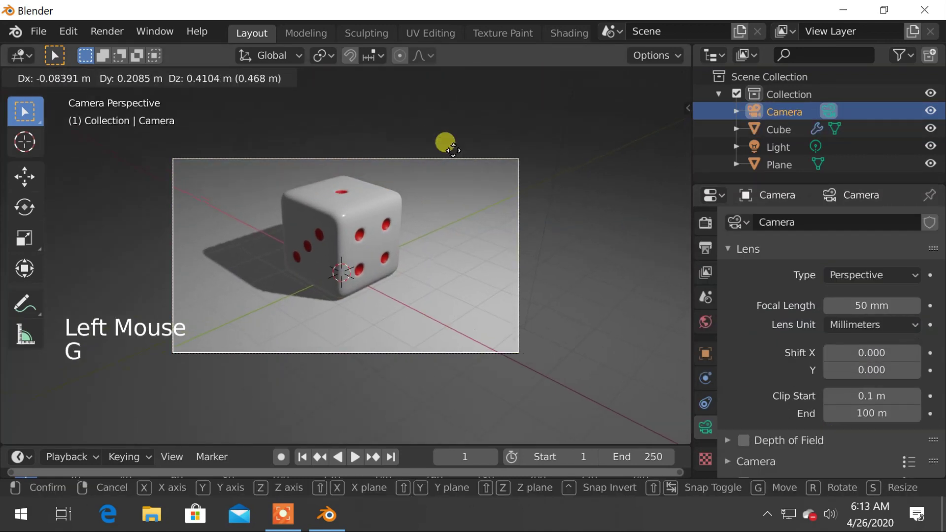
{"action": "left_click", "coordinate": [528, 200]}
{"action": "left_click", "coordinate": [705, 321]}
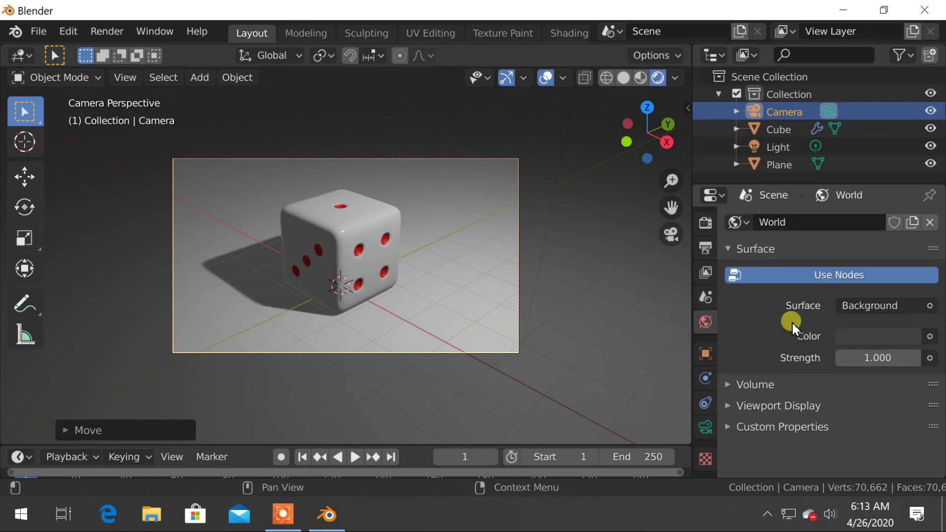
{"action": "left_click", "coordinate": [858, 337]}
Step: Duplicate the die twice, place the copies, reframe the view, and rotate one copy 90°
{"action": "key", "text": "KP_0"}
{"action": "left_click", "coordinate": [338, 250]}
{"action": "key", "text": "shift+d"}
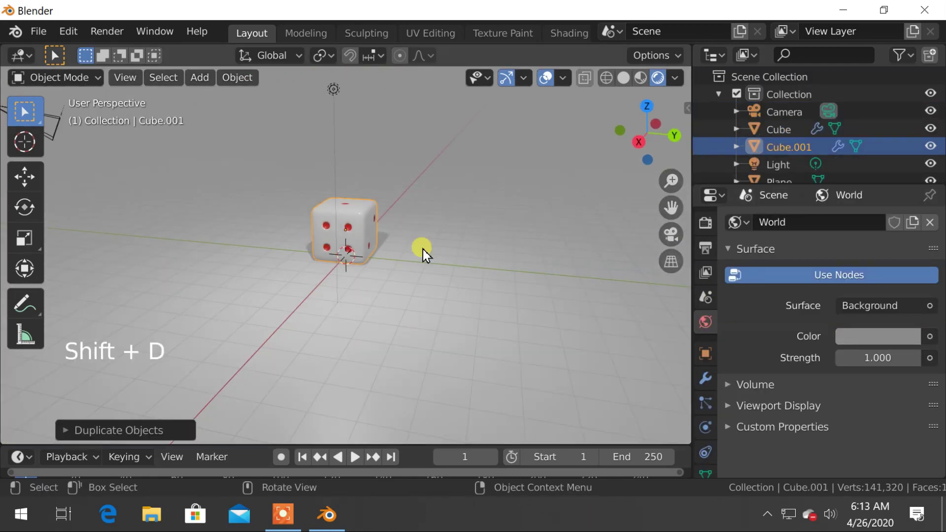
{"action": "left_click", "coordinate": [422, 249]}
{"action": "key", "text": "g"}
{"action": "left_click", "coordinate": [290, 221]}
{"action": "key", "text": "KP_0"}
{"action": "key", "text": "shift+grave"}
{"action": "left_click", "coordinate": [346, 255]}
{"action": "type", "text": "r"}
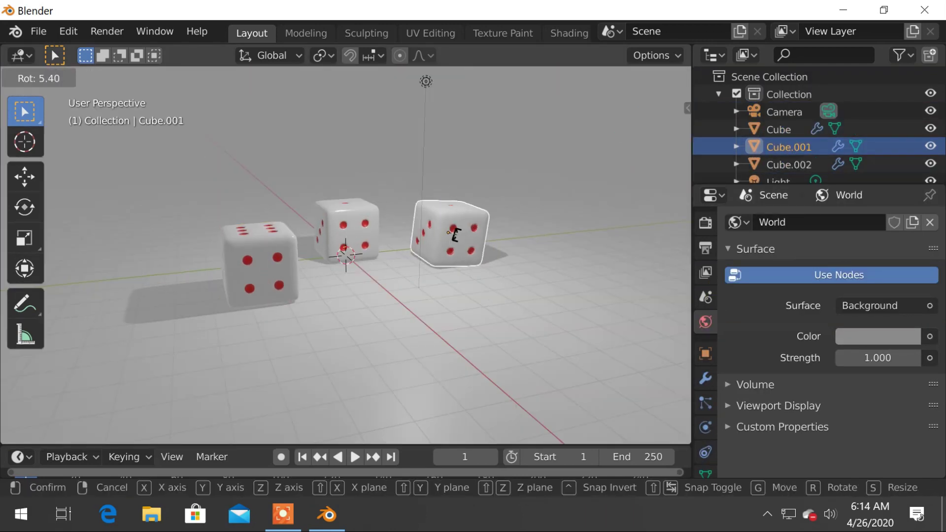
{"action": "type", "text": "90"}
{"action": "key", "text": "Return"}
Step: Give a copy a new material named Blue with a blue base colour, covering the whole die
{"action": "scroll", "coordinate": [706, 345], "scroll_direction": "down", "scroll_amount": 3}
{"action": "left_click", "coordinate": [705, 428]}
{"action": "left_click", "coordinate": [931, 222]}
{"action": "left_click", "coordinate": [739, 330]}
{"action": "left_click", "coordinate": [761, 262]}
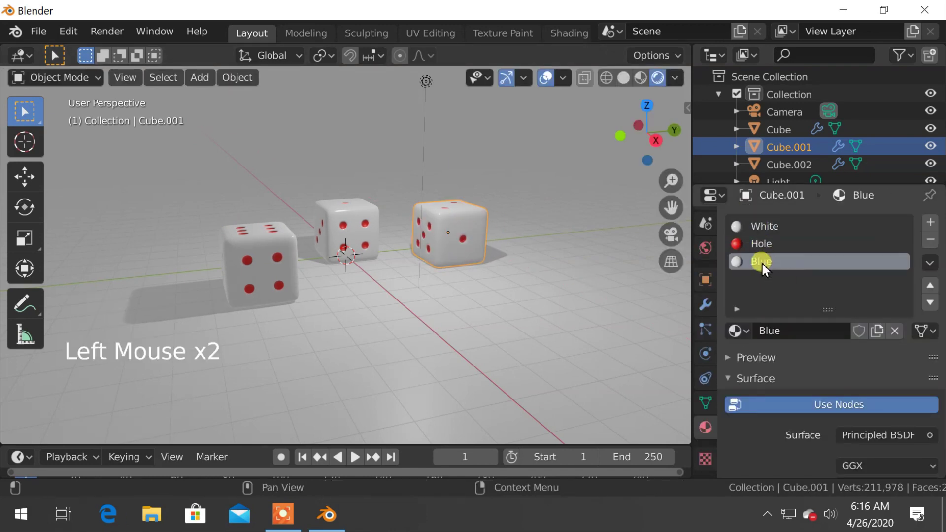
{"action": "key", "text": "Tab"}
{"action": "scroll", "coordinate": [369, 289], "scroll_direction": "down", "scroll_amount": 1}
{"action": "scroll", "coordinate": [791, 392], "scroll_direction": "down", "scroll_amount": 1}
{"action": "scroll", "coordinate": [791, 392], "scroll_direction": "up", "scroll_amount": 3}
{"action": "left_click", "coordinate": [761, 262]}
{"action": "left_click", "coordinate": [759, 352]}
Step: Select the blue die's pip faces and assign them the White material
{"action": "left_click", "coordinate": [765, 226]}
{"action": "middle_click_drag", "start_coordinate": [338, 204], "coordinate": [243, 152]}
{"action": "left_click", "coordinate": [762, 261]}
{"action": "left_click", "coordinate": [392, 244], "text": "shift"}
{"action": "left_click", "coordinate": [765, 226]}
{"action": "left_click", "coordinate": [759, 352]}
Step: Select the red die's pip faces and assign them the White material
{"action": "key", "text": "Tab"}
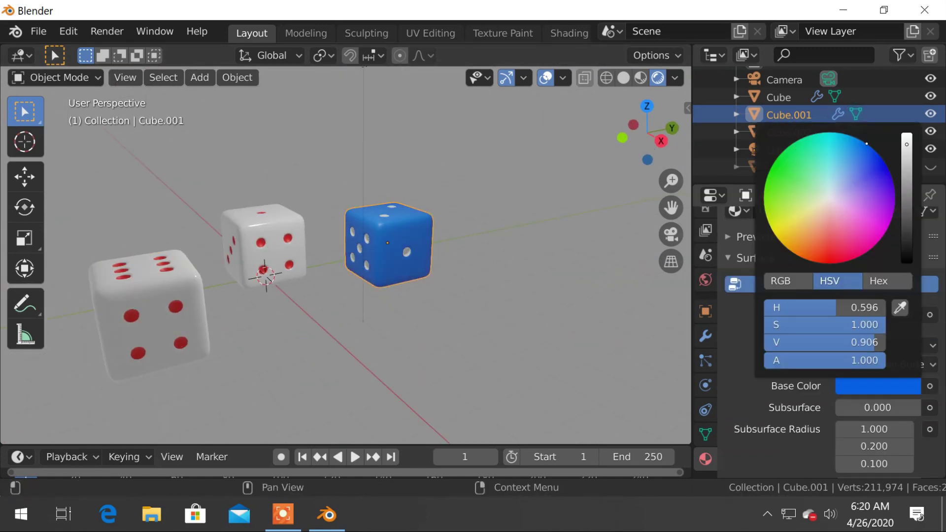
{"action": "left_click", "coordinate": [789, 133]}
{"action": "key", "text": "Tab"}
{"action": "left_click", "coordinate": [782, 355]}
{"action": "left_click", "coordinate": [762, 244]}
{"action": "left_click", "coordinate": [416, 259], "text": "shift"}
{"action": "left_click", "coordinate": [317, 211], "text": "shift"}
{"action": "left_click", "coordinate": [393, 211], "text": "shift"}
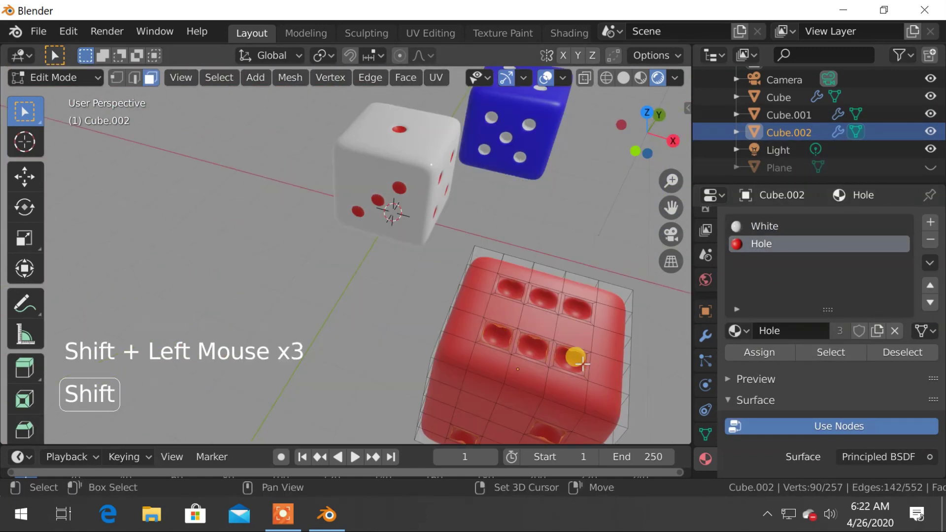
{"action": "left_click", "coordinate": [765, 227]}
{"action": "left_click", "coordinate": [759, 353]}
{"action": "middle_click_drag", "start_coordinate": [393, 211], "coordinate": [325, 271]}
Step: Return to Object Mode, select the blue die, and render a test image with F12
{"action": "key", "text": "Tab"}
{"action": "scroll", "coordinate": [791, 392], "scroll_direction": "down", "scroll_amount": 11}
{"action": "left_click", "coordinate": [789, 115]}
{"action": "key", "text": "F12"}
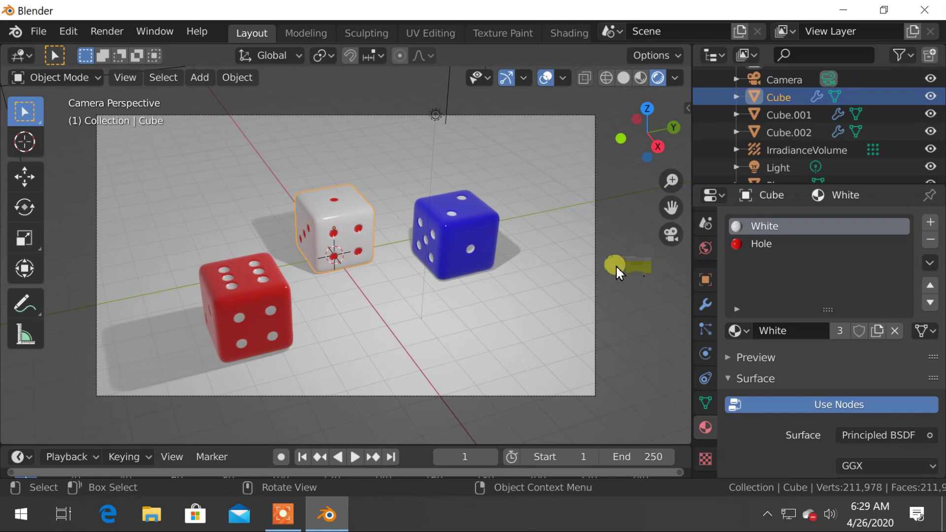
Step: Set the render engine to Cycles in the Render properties
{"action": "scroll", "coordinate": [699, 344], "scroll_direction": "up", "scroll_amount": 14}
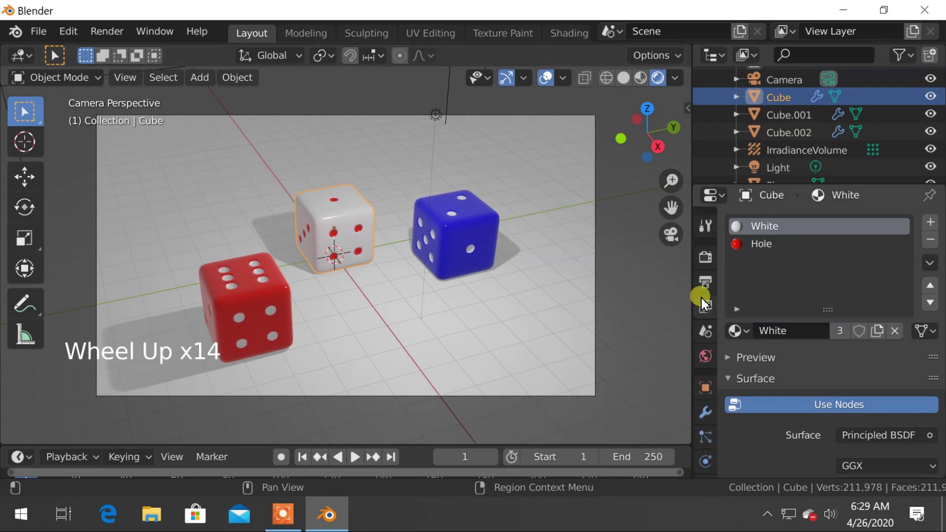
{"action": "left_click", "coordinate": [706, 259]}
{"action": "left_click", "coordinate": [879, 223]}
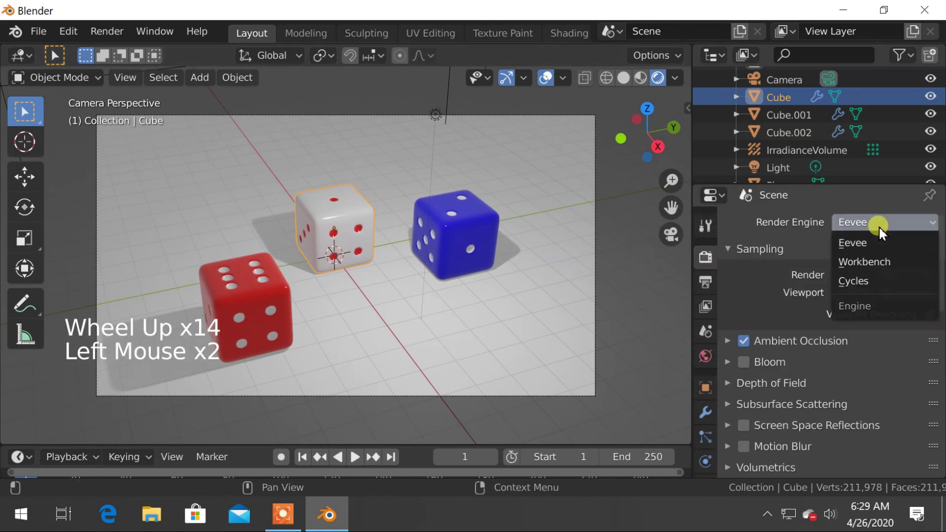
{"action": "left_click", "coordinate": [865, 279]}
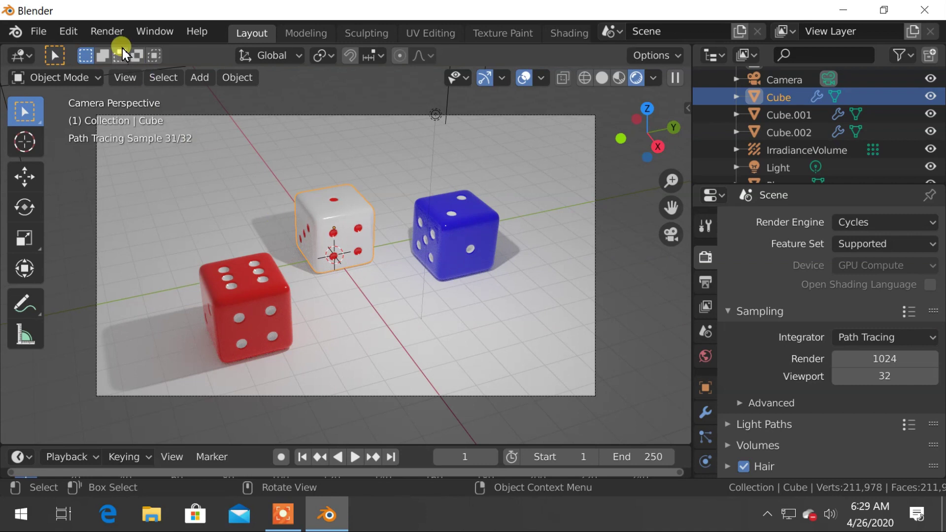
{"action": "left_click", "coordinate": [103, 32]}
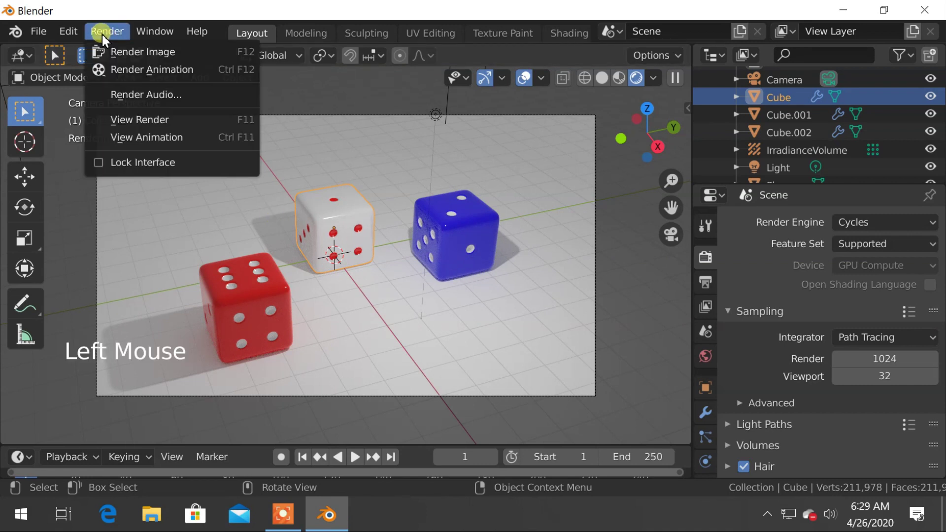
Step: Render the final still image of the three dice using Render Image
{"action": "left_click", "coordinate": [172, 53]}
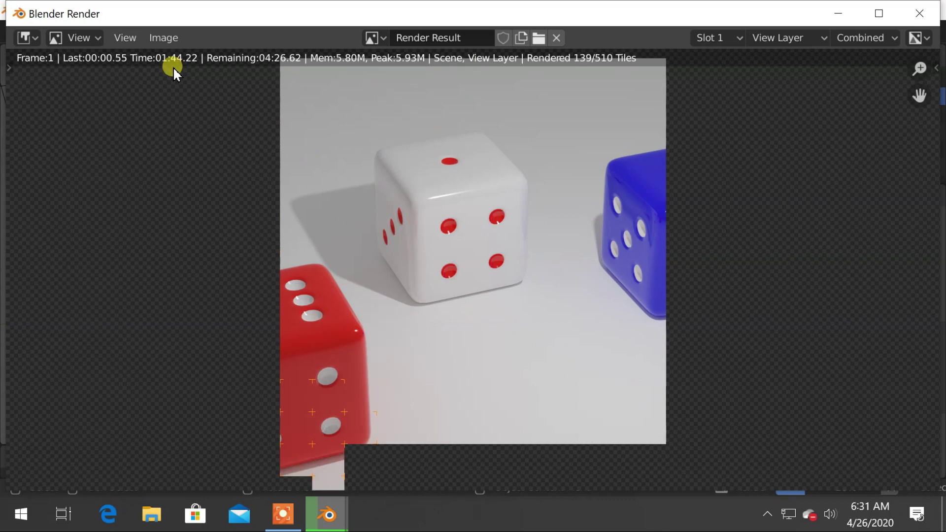